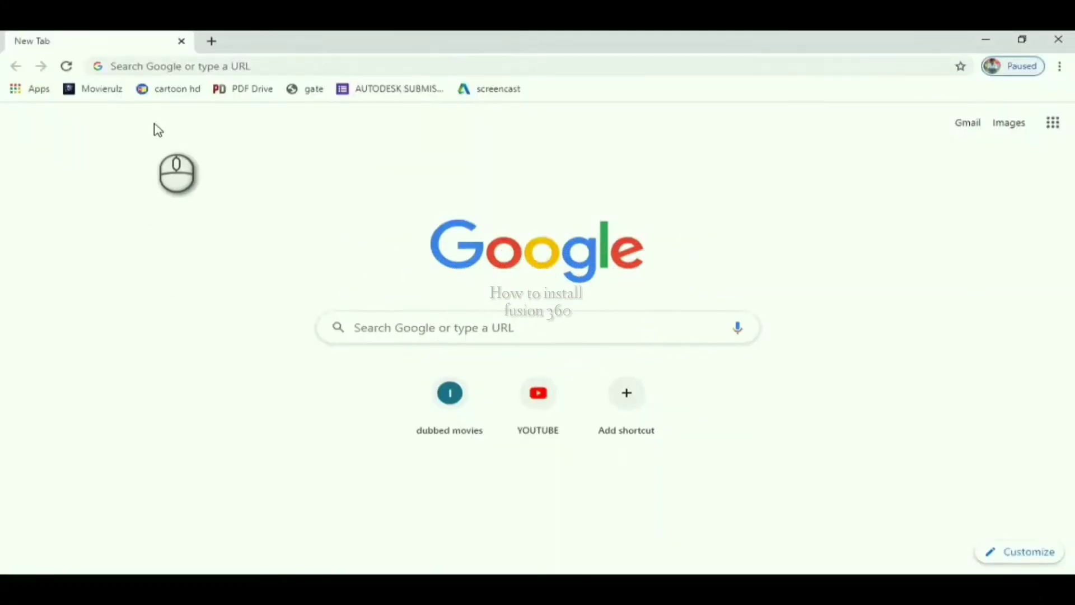
Step: Search Google for 'Autodesk fusioN 360 student login' using the suggested query
{"action": "left_click", "coordinate": [241, 66]}
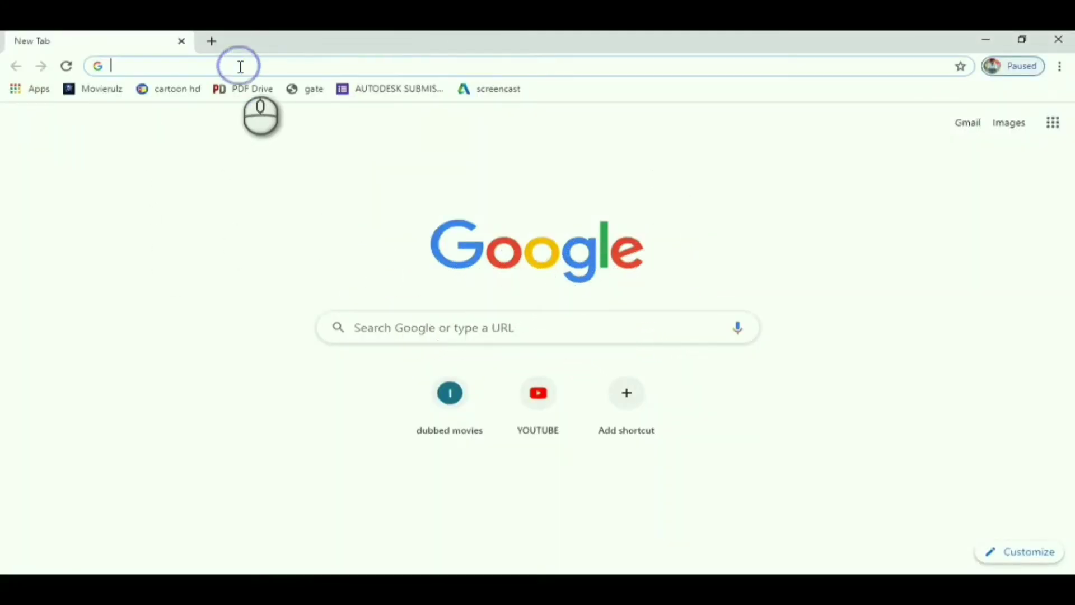
{"action": "type", "text": "A"}
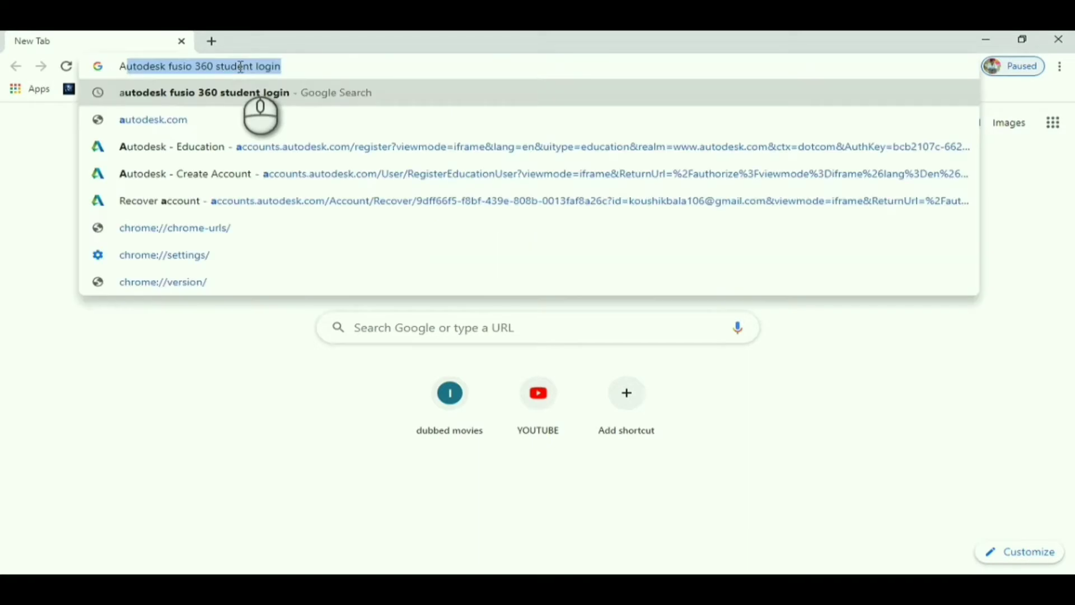
{"action": "left_click", "coordinate": [193, 66]}
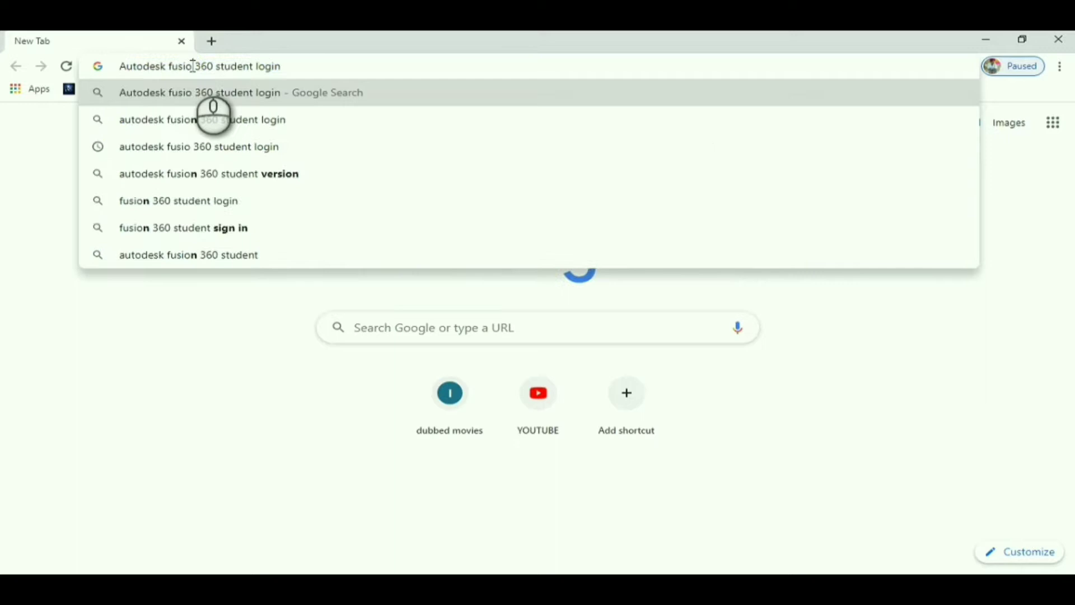
{"action": "type", "text": "N+"}
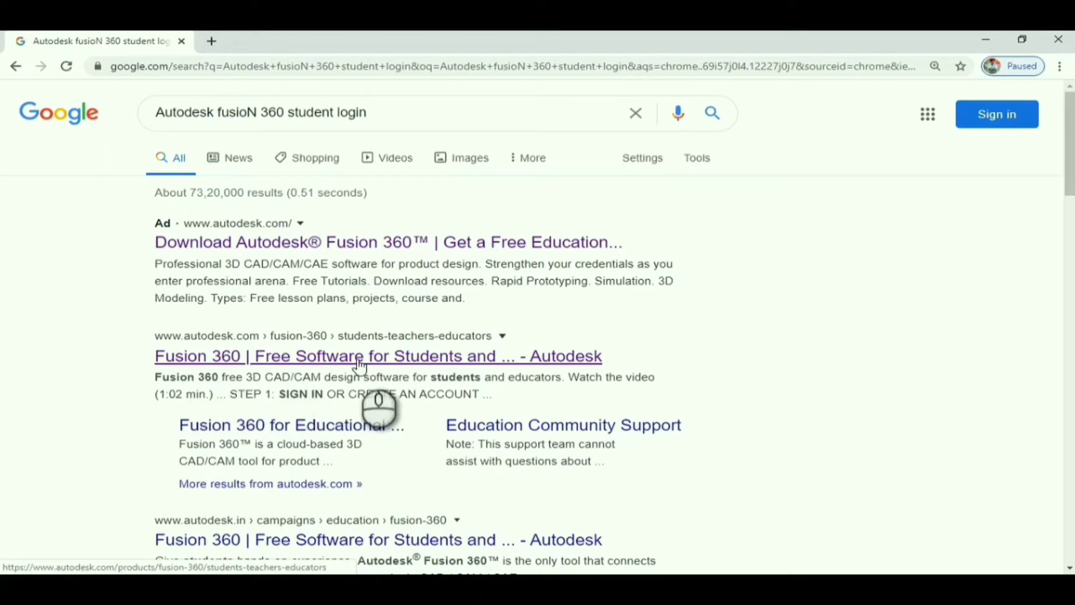
Step: Open the 'Fusion 360 | Free Software for Students' result and choose to create an education account
{"action": "left_click", "coordinate": [426, 353]}
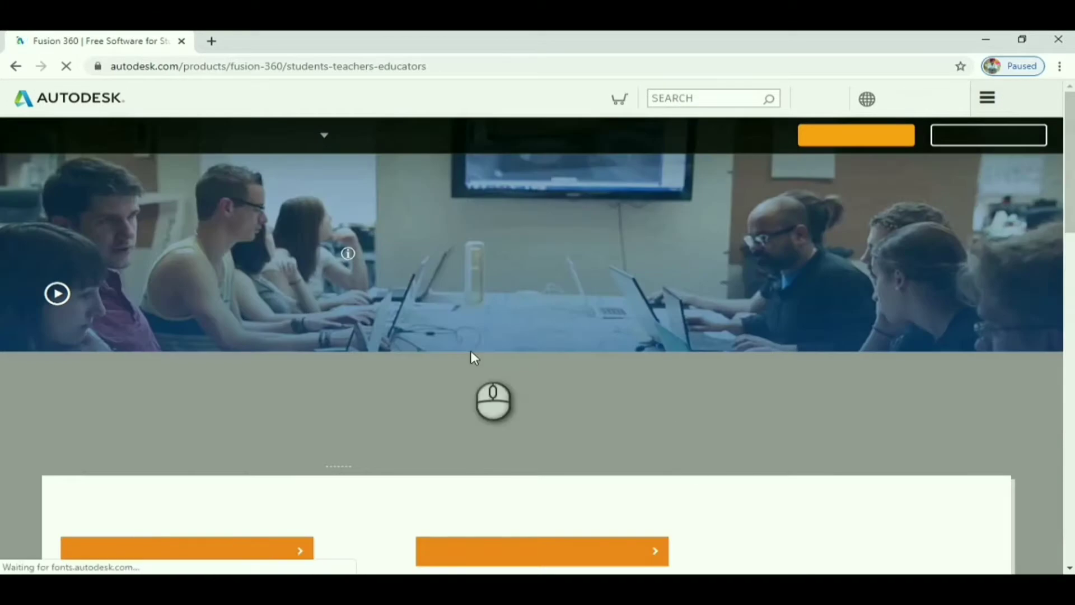
{"action": "scroll", "coordinate": [471, 353], "scroll_direction": "down", "scroll_amount": 4}
{"action": "scroll", "coordinate": [471, 352], "scroll_direction": "down", "scroll_amount": 10}
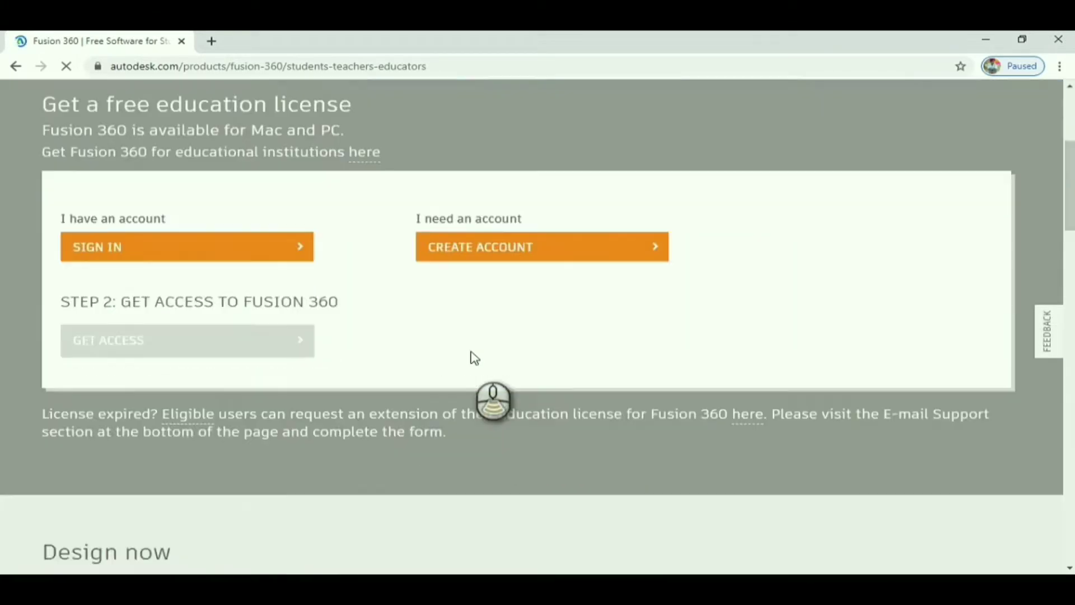
{"action": "scroll", "coordinate": [475, 358], "scroll_direction": "up", "scroll_amount": 14}
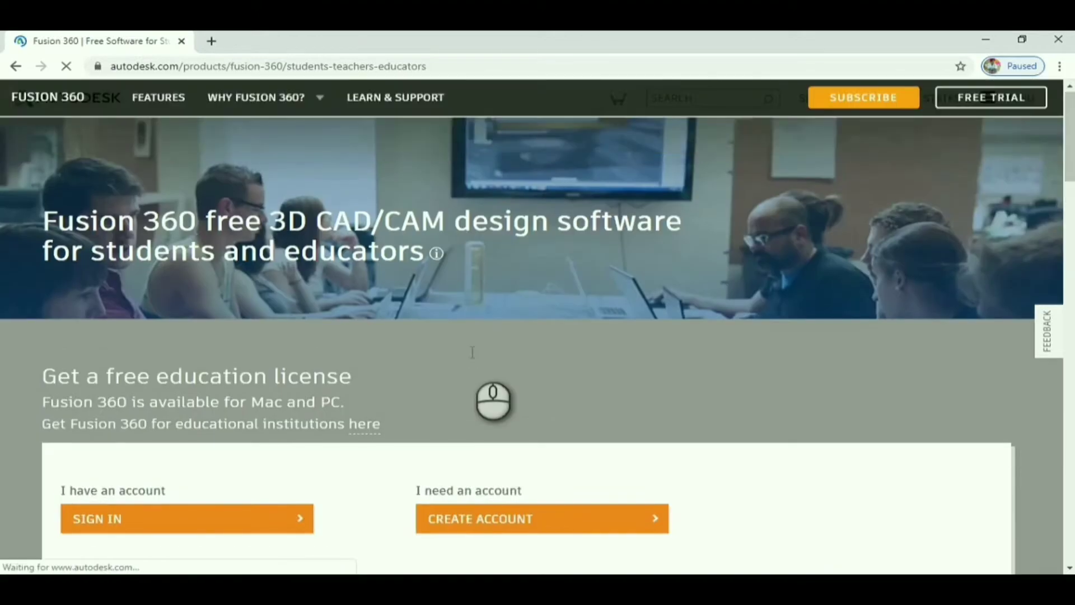
{"action": "scroll", "coordinate": [649, 259], "scroll_direction": "down", "scroll_amount": 1}
{"action": "scroll", "coordinate": [648, 260], "scroll_direction": "down", "scroll_amount": 5}
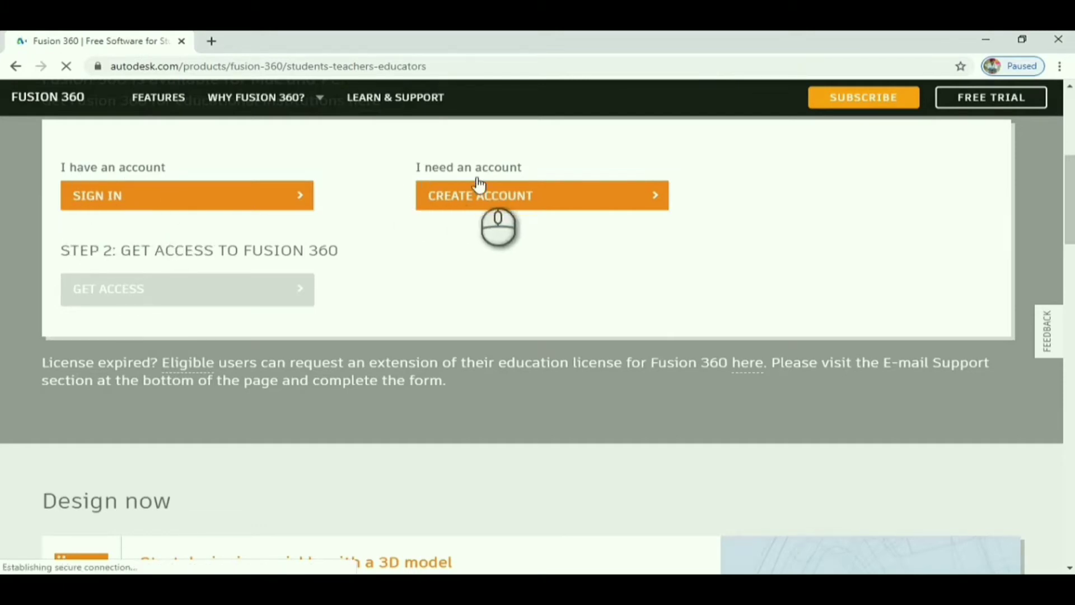
{"action": "left_click", "coordinate": [594, 196]}
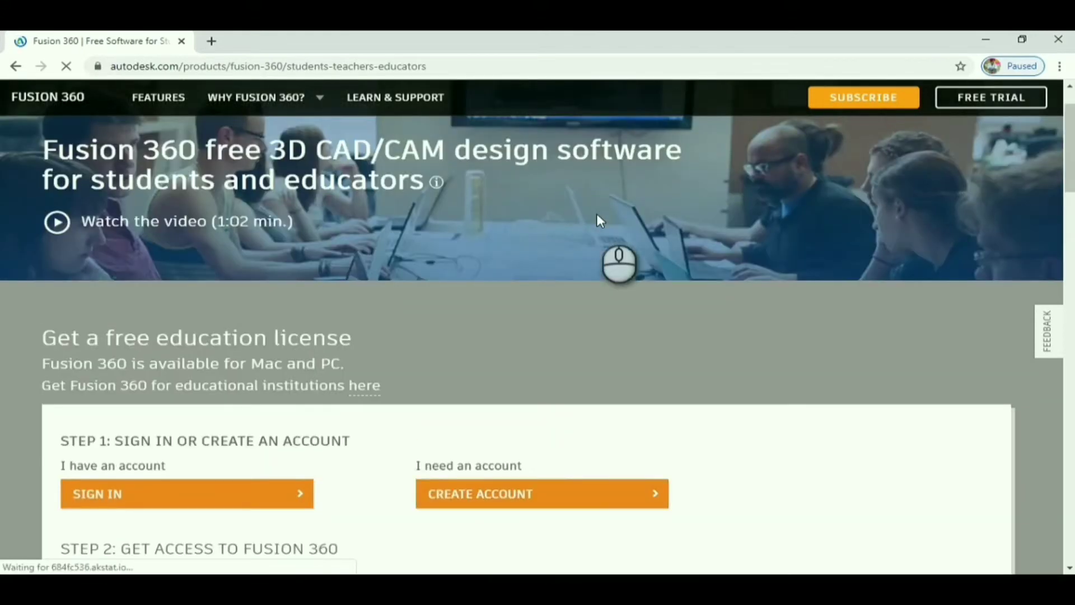
{"action": "scroll", "coordinate": [598, 218], "scroll_direction": "down", "scroll_amount": 4}
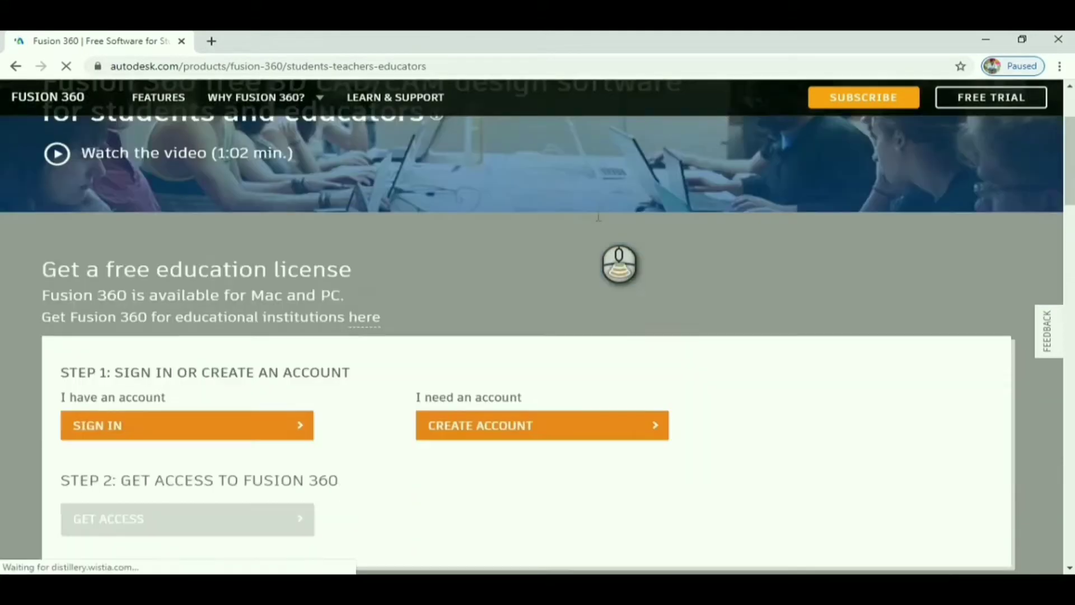
Step: Choose India as country, Student as role and University/Post-Secondary as institution type
{"action": "left_click", "coordinate": [547, 359]}
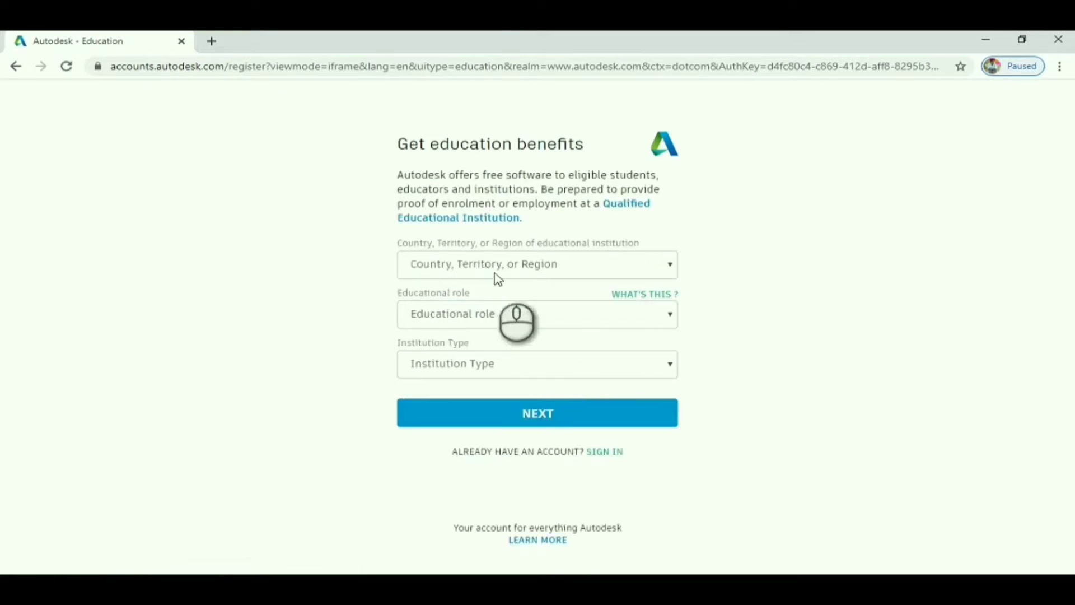
{"action": "left_click", "coordinate": [513, 269]}
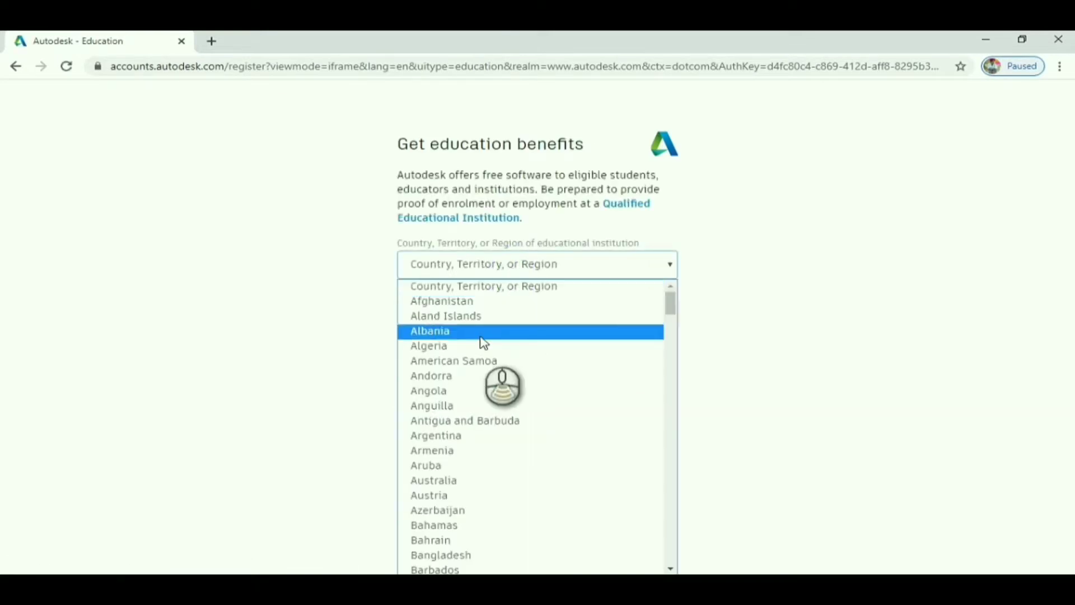
{"action": "scroll", "coordinate": [483, 344], "scroll_direction": "down", "scroll_amount": 20}
{"action": "scroll", "coordinate": [485, 343], "scroll_direction": "up", "scroll_amount": 1}
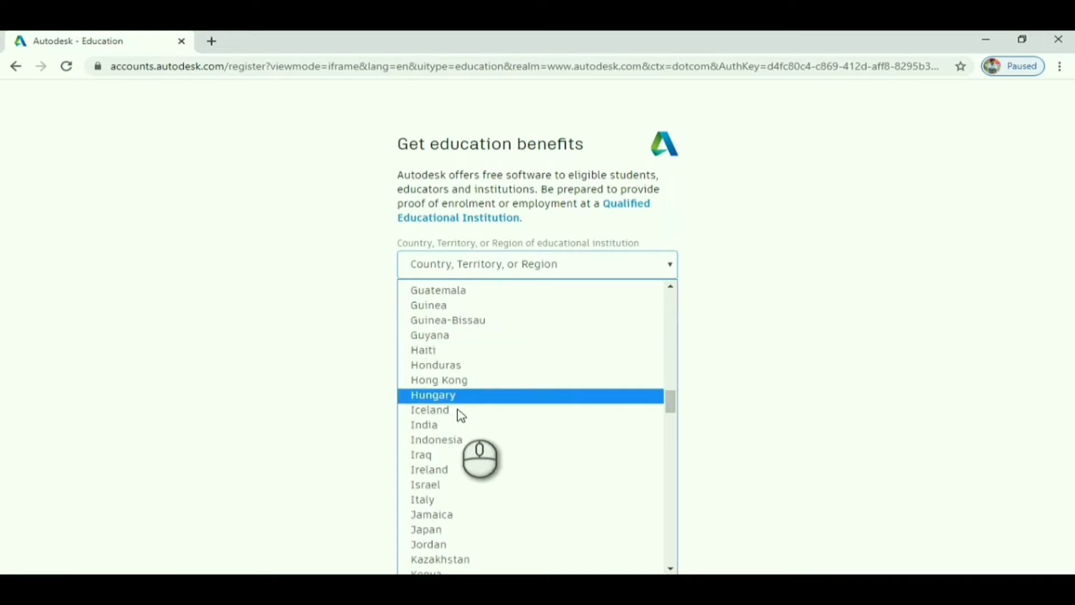
{"action": "left_click", "coordinate": [450, 430]}
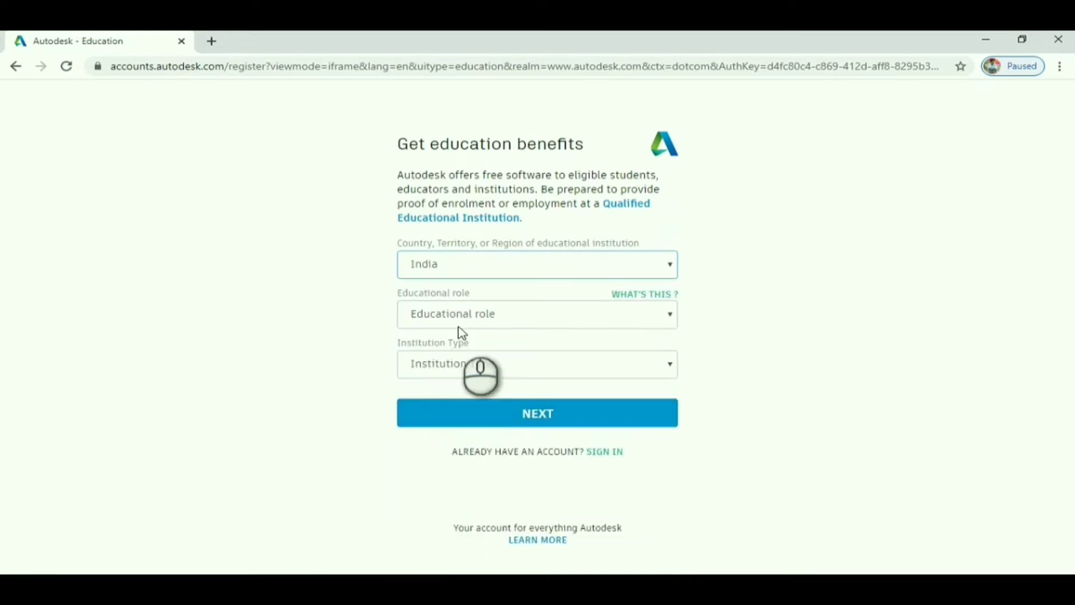
{"action": "left_click", "coordinate": [459, 314]}
{"action": "left_click", "coordinate": [465, 353]}
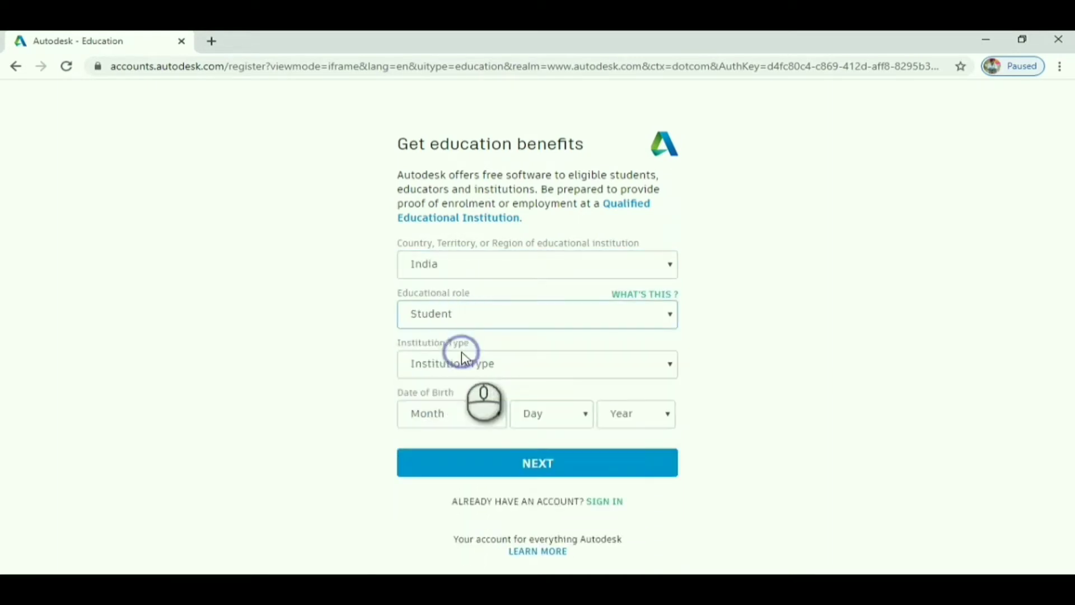
{"action": "left_click", "coordinate": [465, 365]}
{"action": "left_click", "coordinate": [473, 417]}
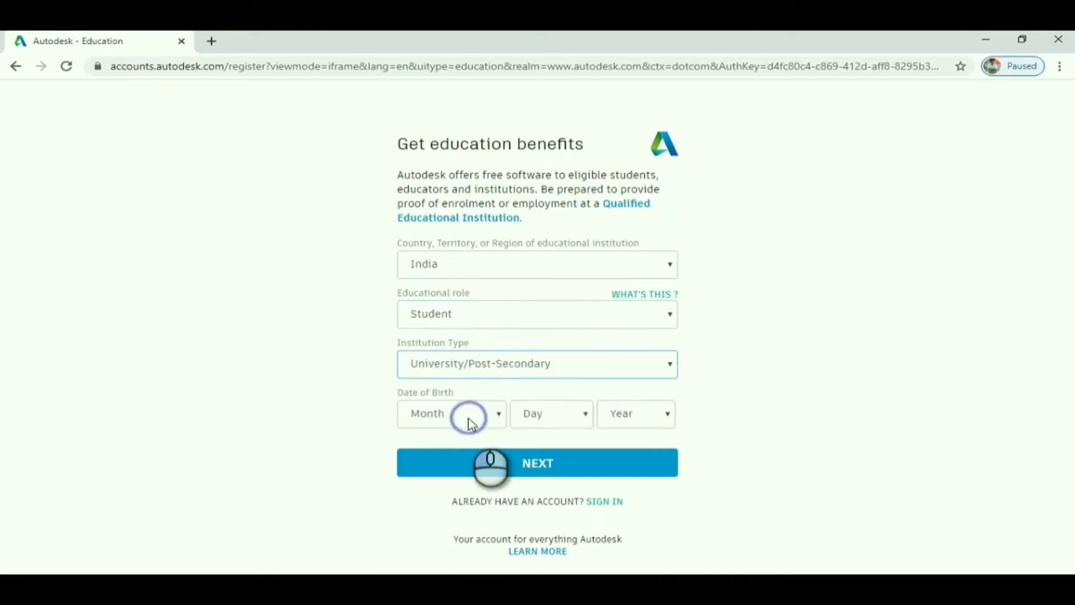
{"action": "left_click", "coordinate": [449, 417]}
{"action": "left_click", "coordinate": [456, 272]}
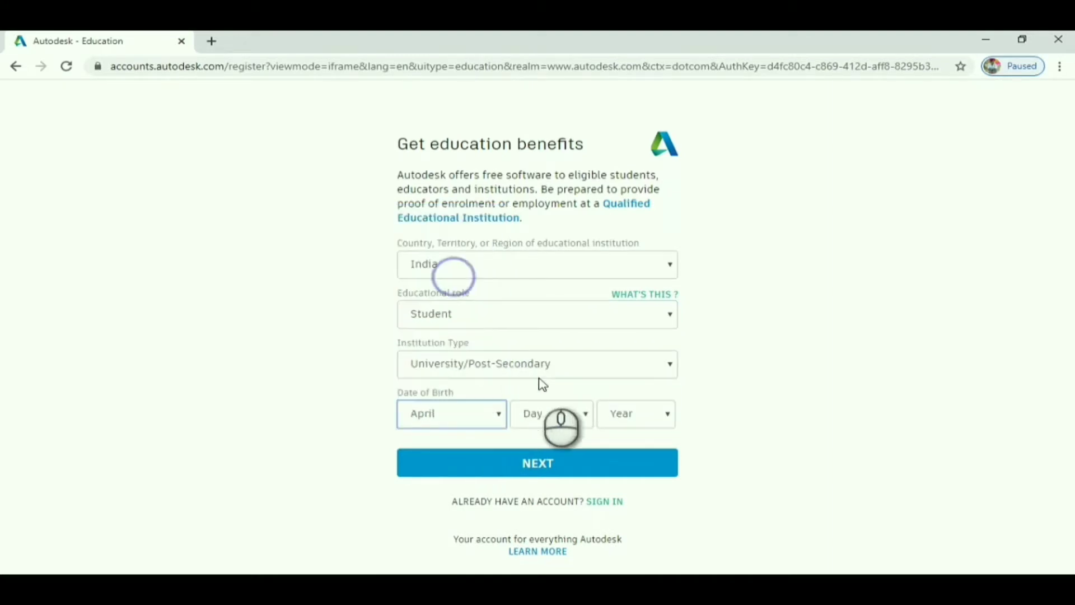
{"action": "left_click", "coordinate": [552, 413]}
{"action": "left_click", "coordinate": [549, 289]}
{"action": "left_click", "coordinate": [640, 415]}
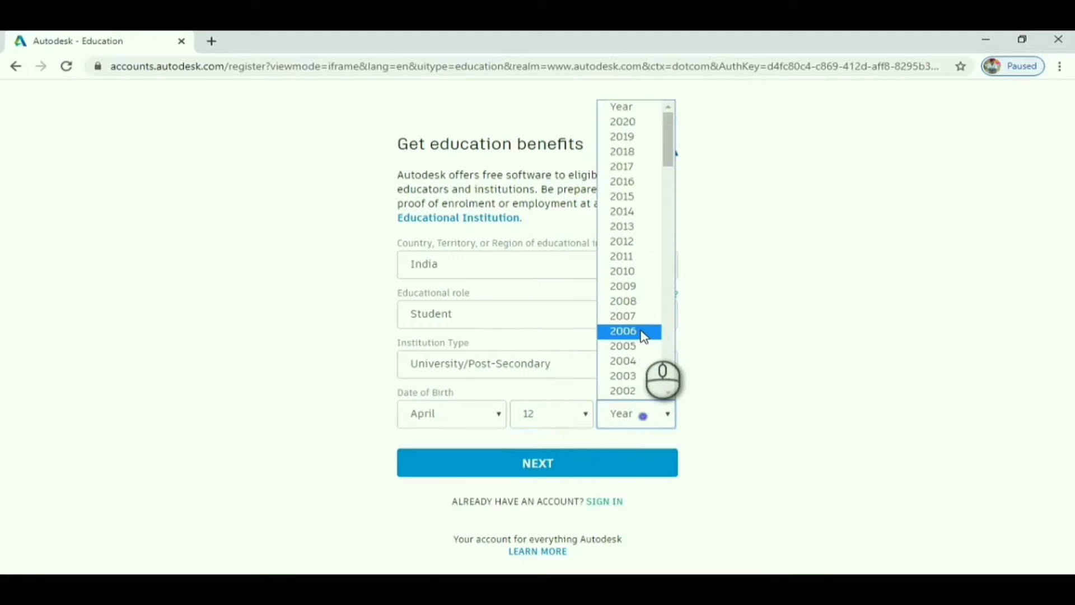
{"action": "left_click", "coordinate": [644, 332]}
{"action": "left_click", "coordinate": [553, 470]}
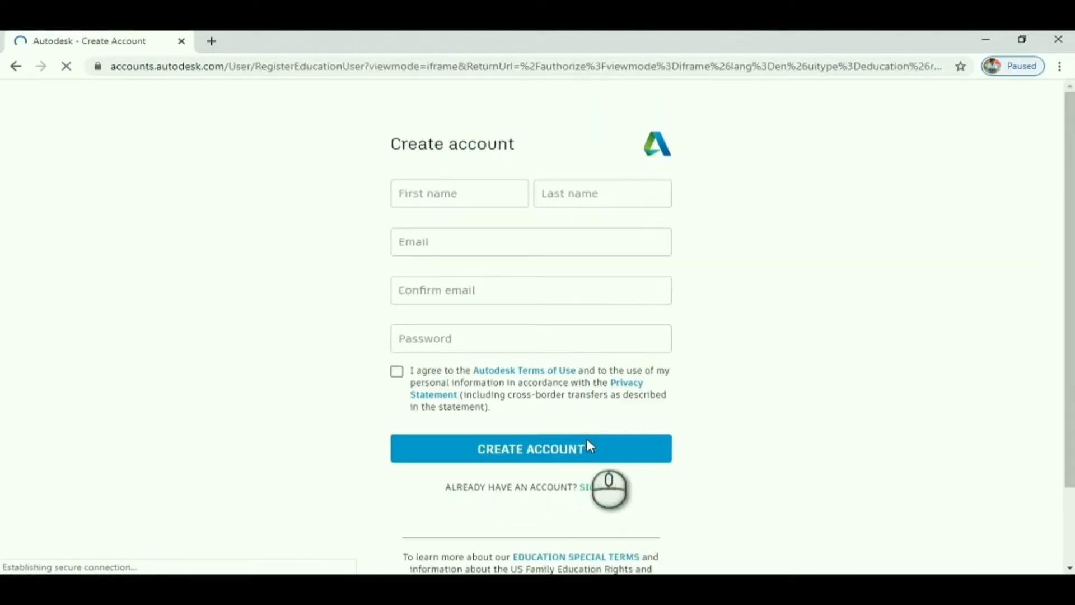
Step: Fill in the first and last name fields, re-entering the rejected first name
{"action": "left_click", "coordinate": [450, 196]}
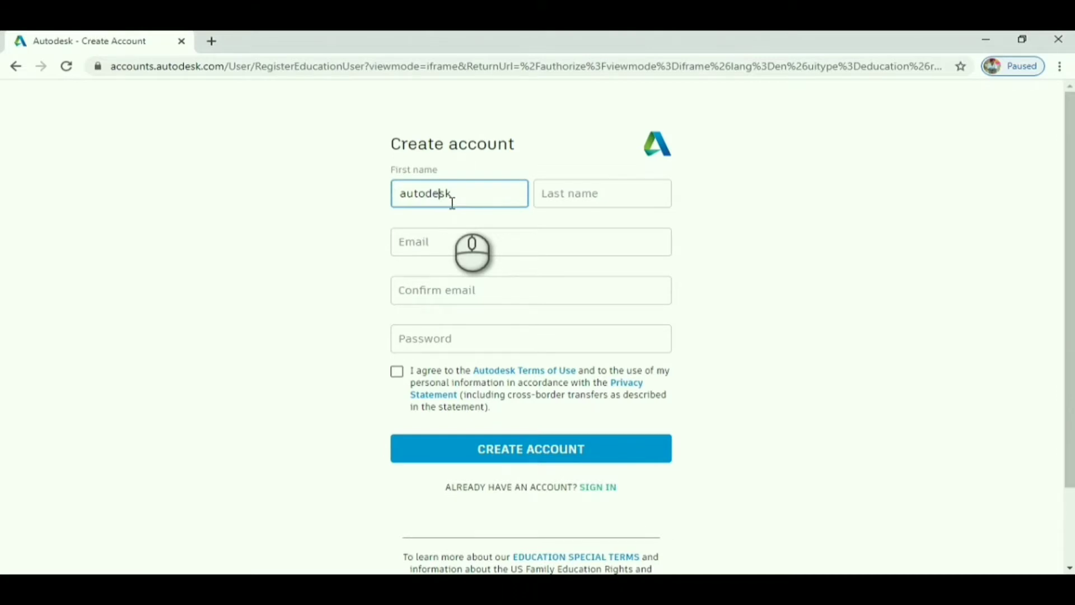
{"action": "left_click", "coordinate": [562, 197]}
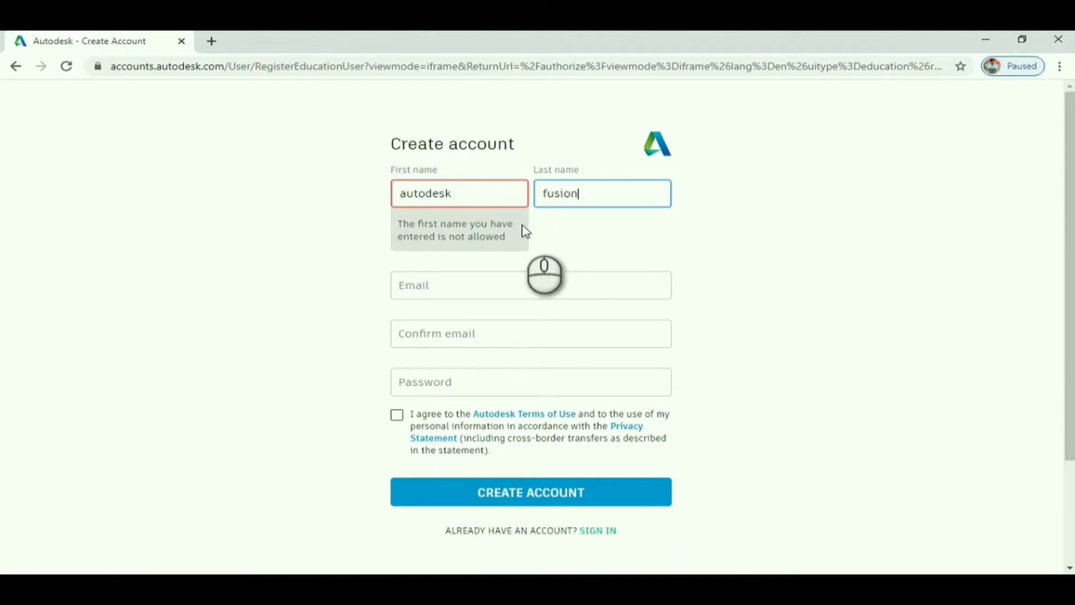
{"action": "double_click", "coordinate": [469, 198]}
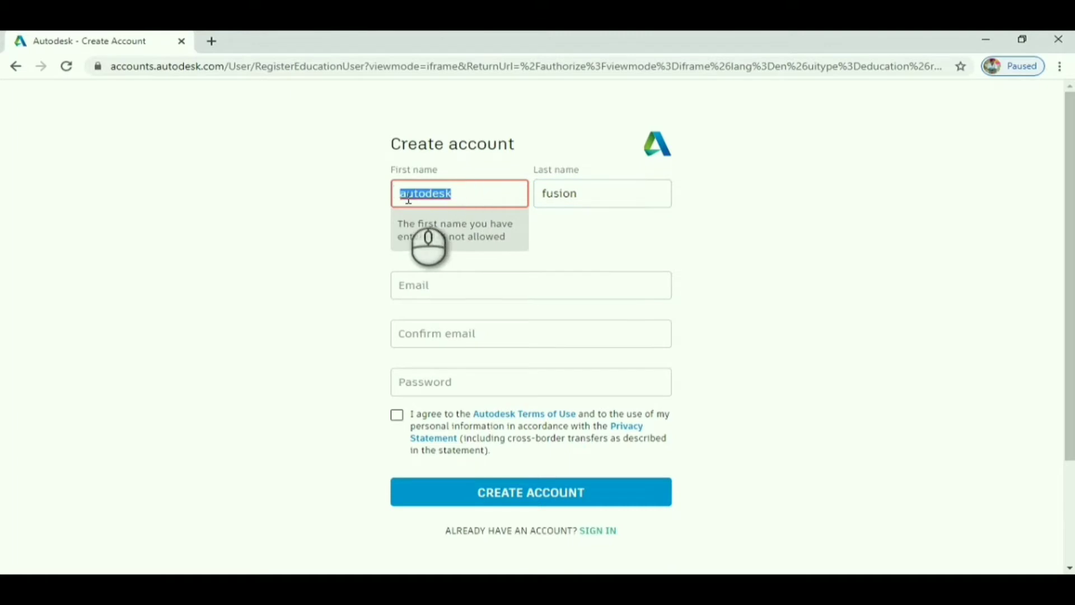
{"action": "key", "text": "BackSpace"}
{"action": "left_click", "coordinate": [409, 199]}
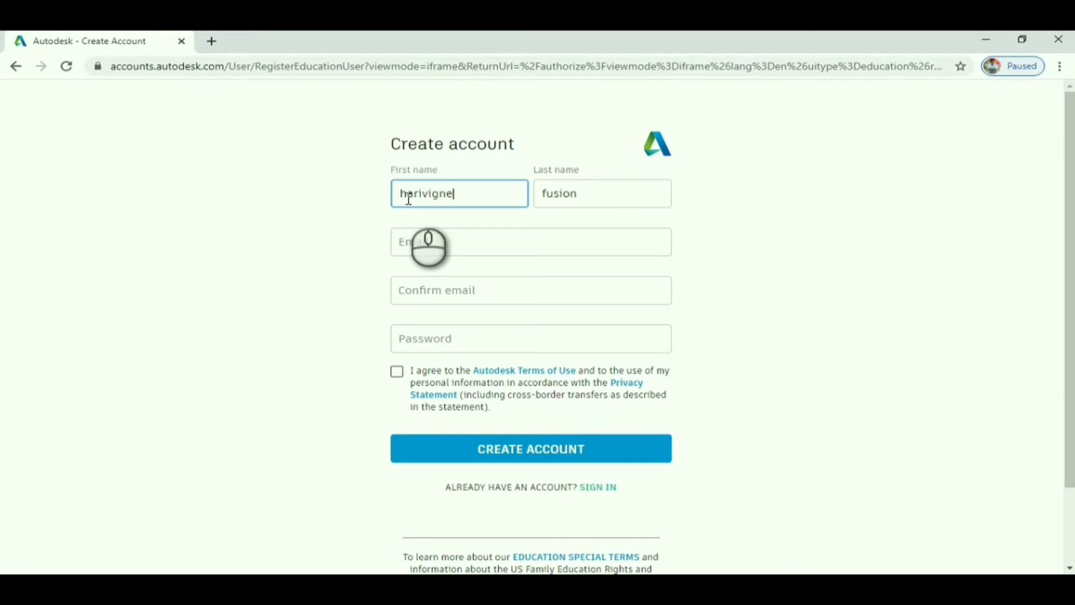
Step: Enter and confirm the e-mail address, set a password, accept the terms and create the account
{"action": "left_click", "coordinate": [436, 243]}
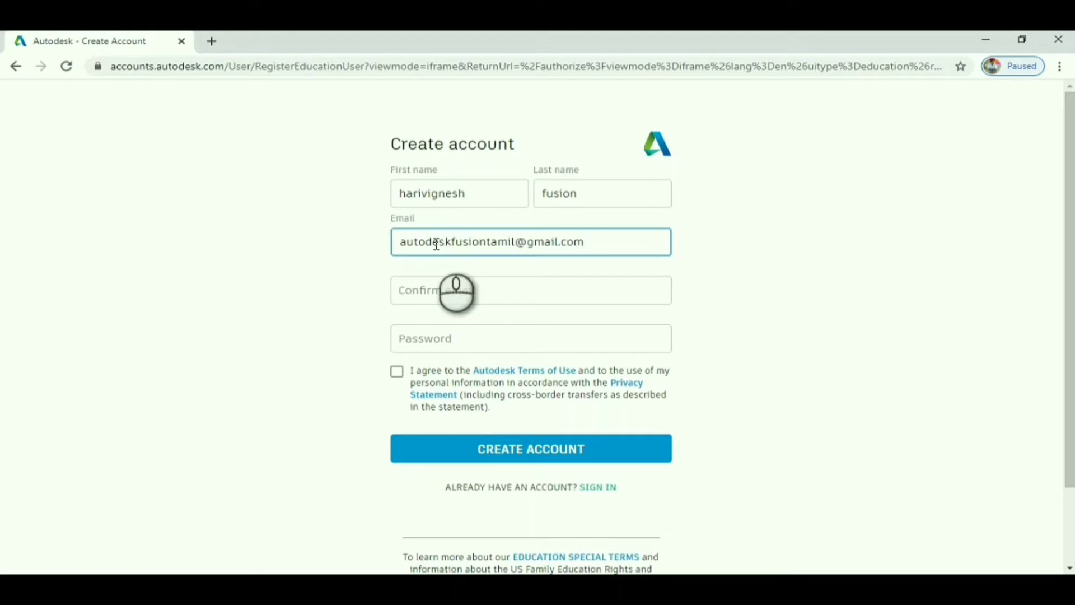
{"action": "left_click_drag", "start_coordinate": [597, 243], "coordinate": [350, 243]}
{"action": "key", "text": "ctrl+c"}
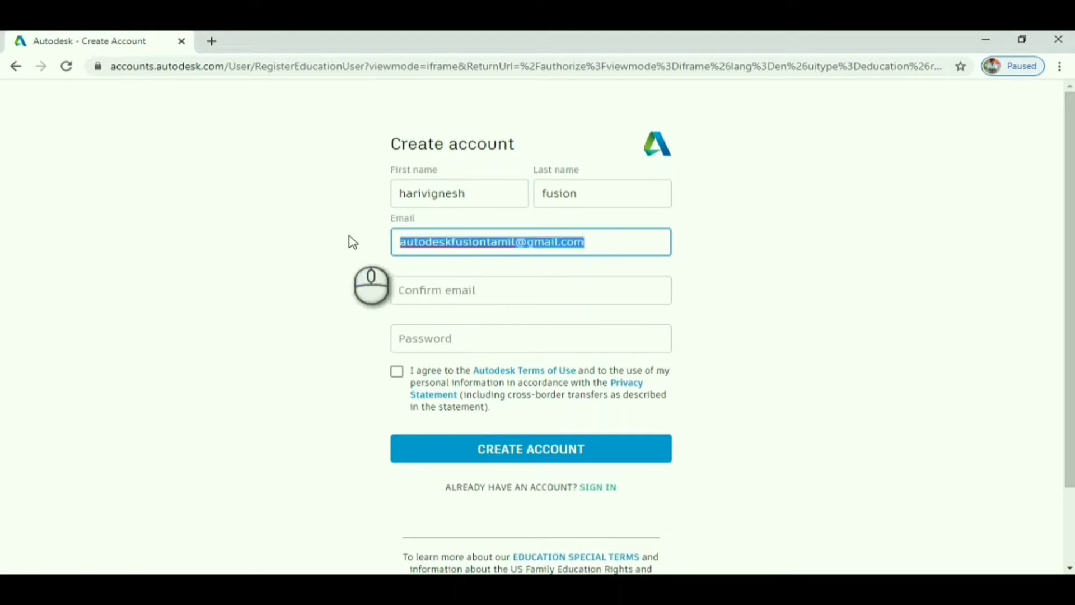
{"action": "left_click", "coordinate": [445, 291]}
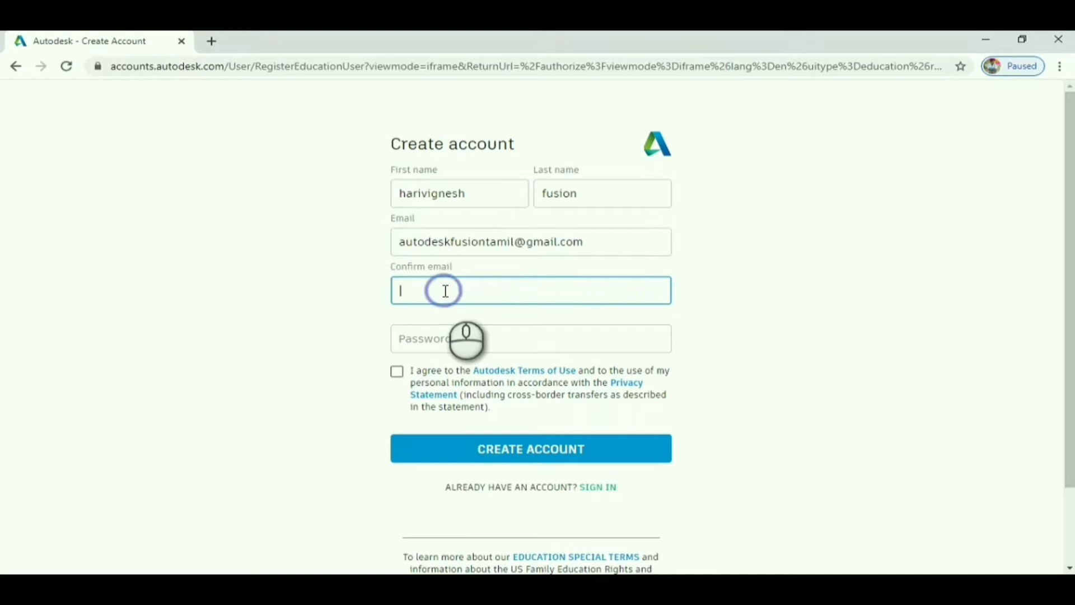
{"action": "key", "text": "ctrl+v"}
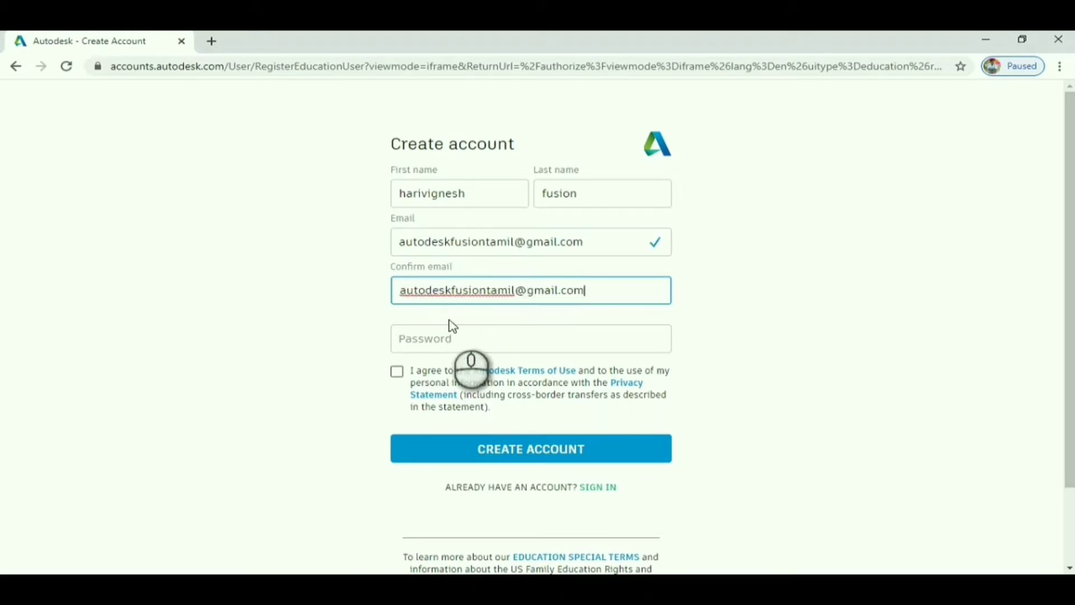
{"action": "left_click", "coordinate": [451, 338]}
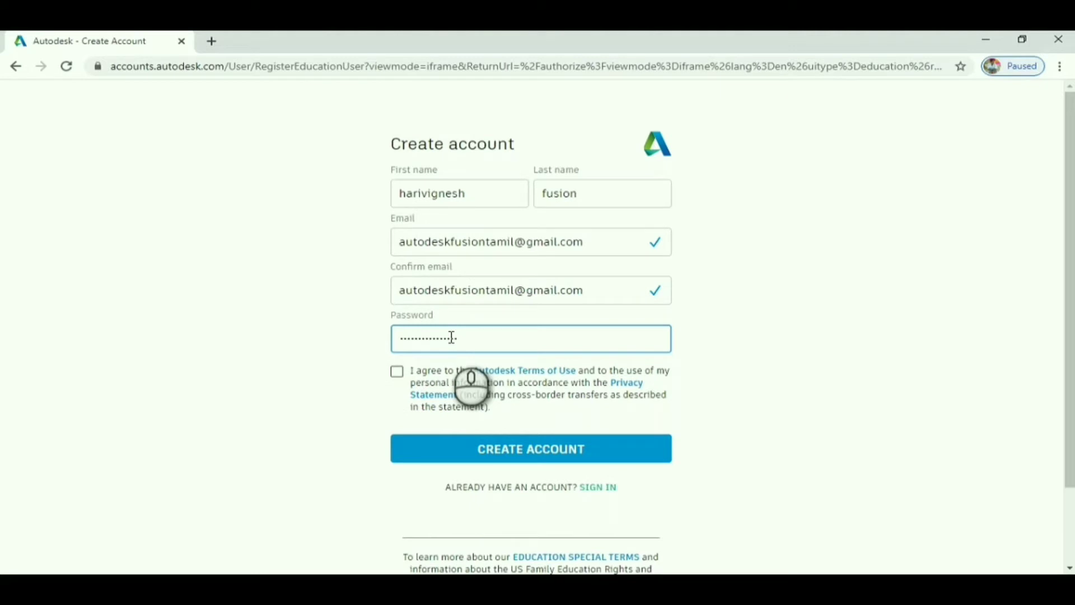
{"action": "left_click", "coordinate": [397, 371]}
{"action": "left_click", "coordinate": [486, 449]}
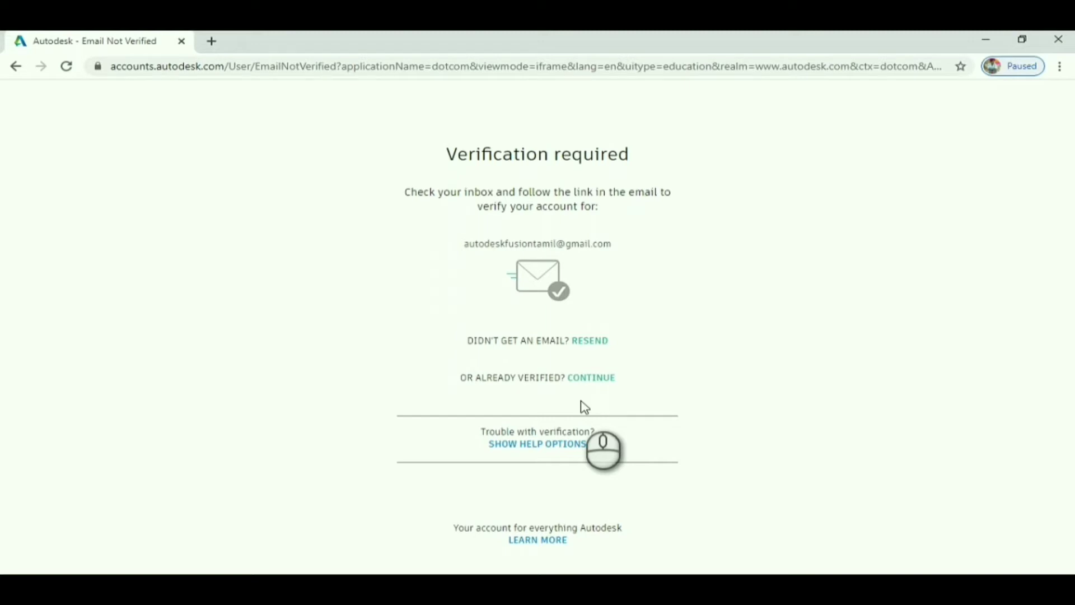
Step: Continue past e-mail verification and pick SNS College of Technology with Others as area of study
{"action": "left_click", "coordinate": [582, 378]}
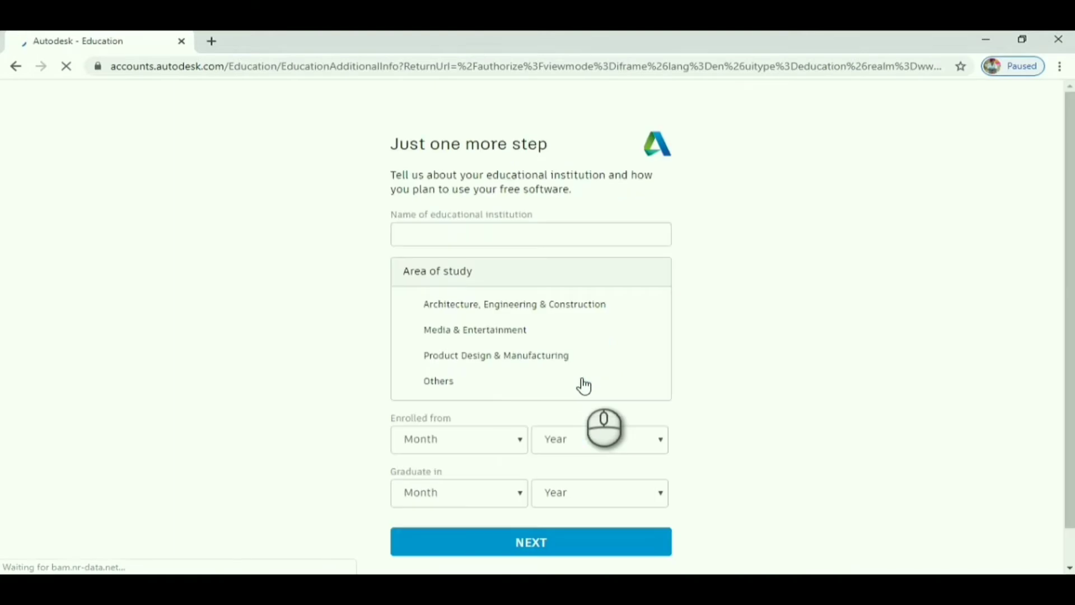
{"action": "scroll", "coordinate": [504, 297], "scroll_direction": "down", "scroll_amount": 1}
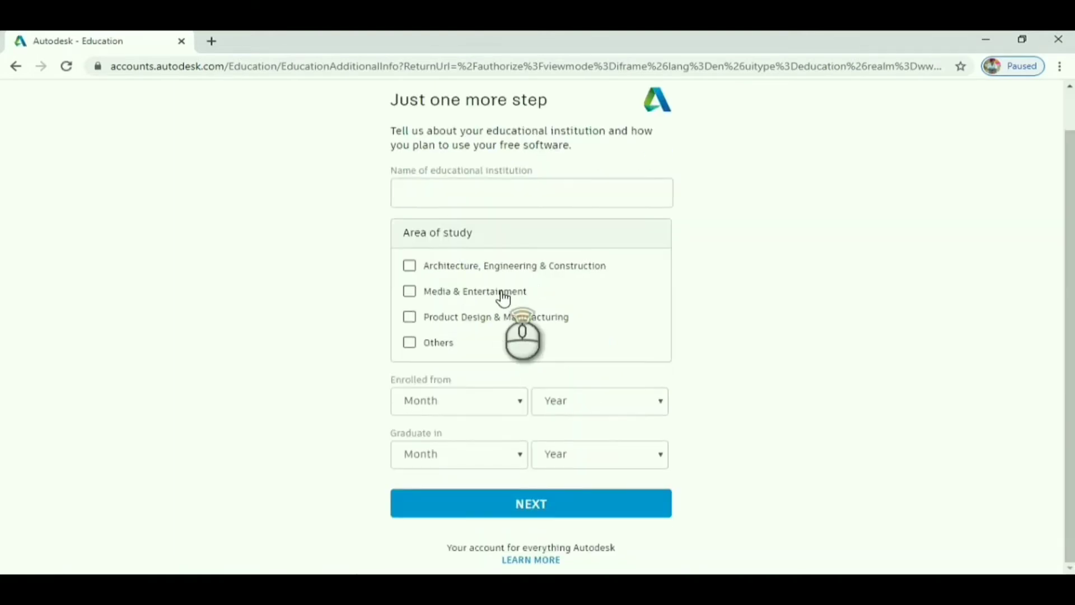
{"action": "scroll", "coordinate": [503, 298], "scroll_direction": "up", "scroll_amount": 1}
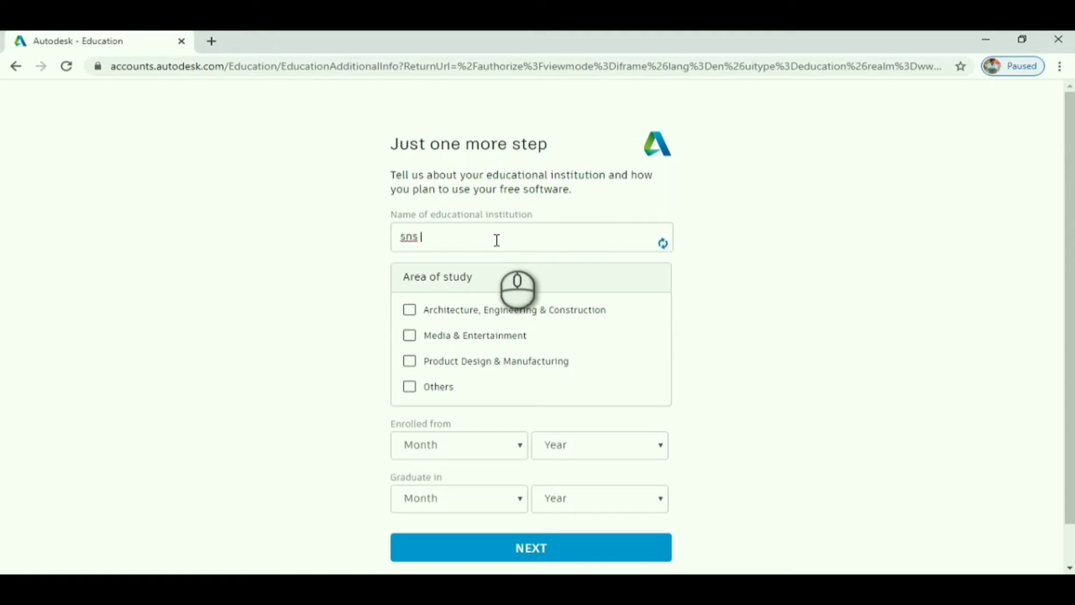
{"action": "type", "text": "ollege of t"}
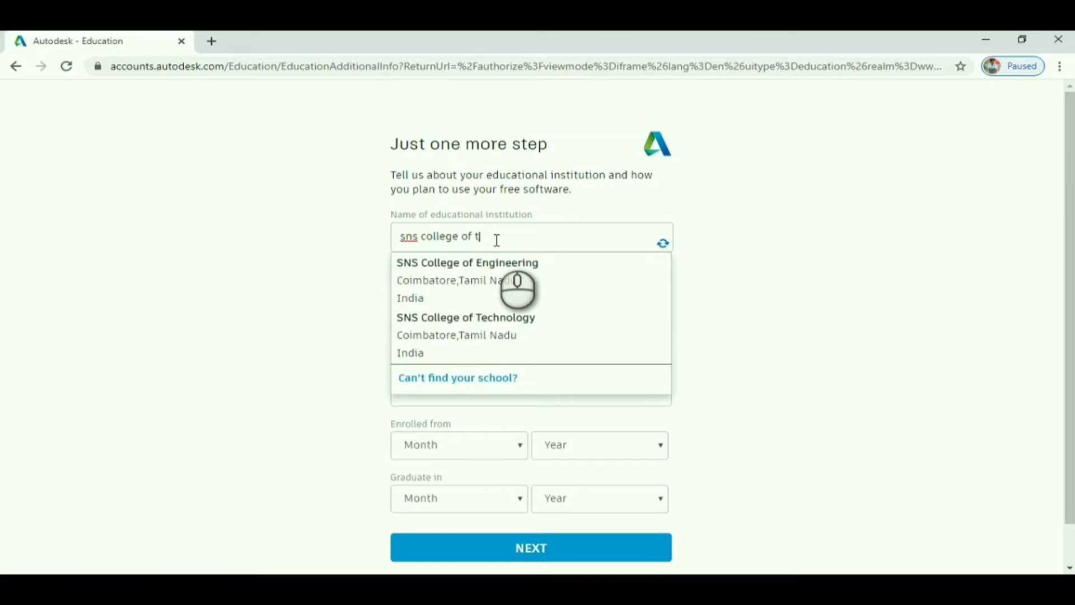
{"action": "type", "text": "echnology"}
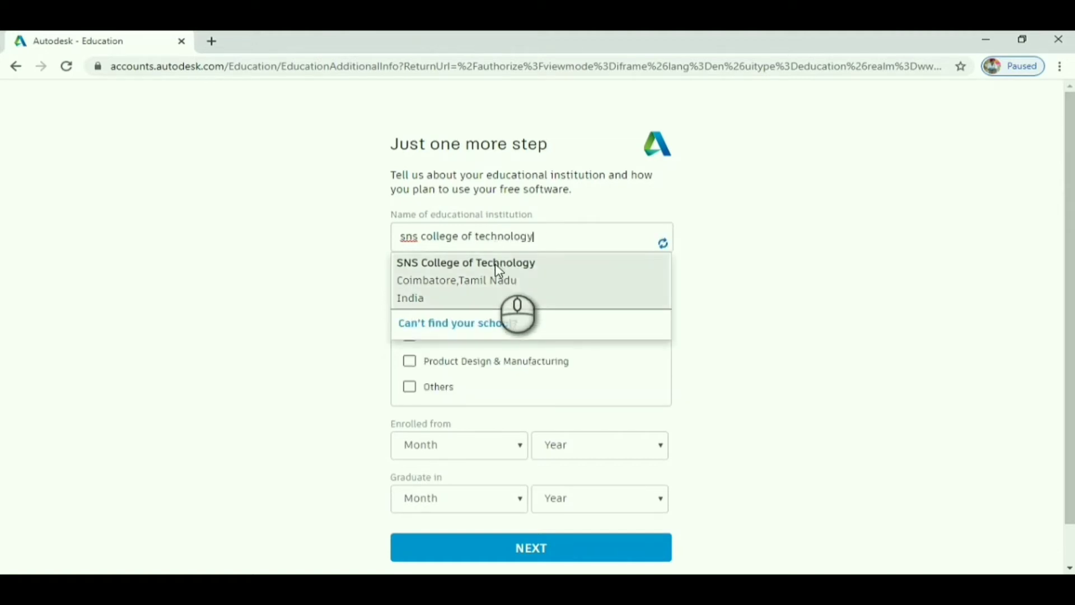
{"action": "left_click", "coordinate": [495, 263]}
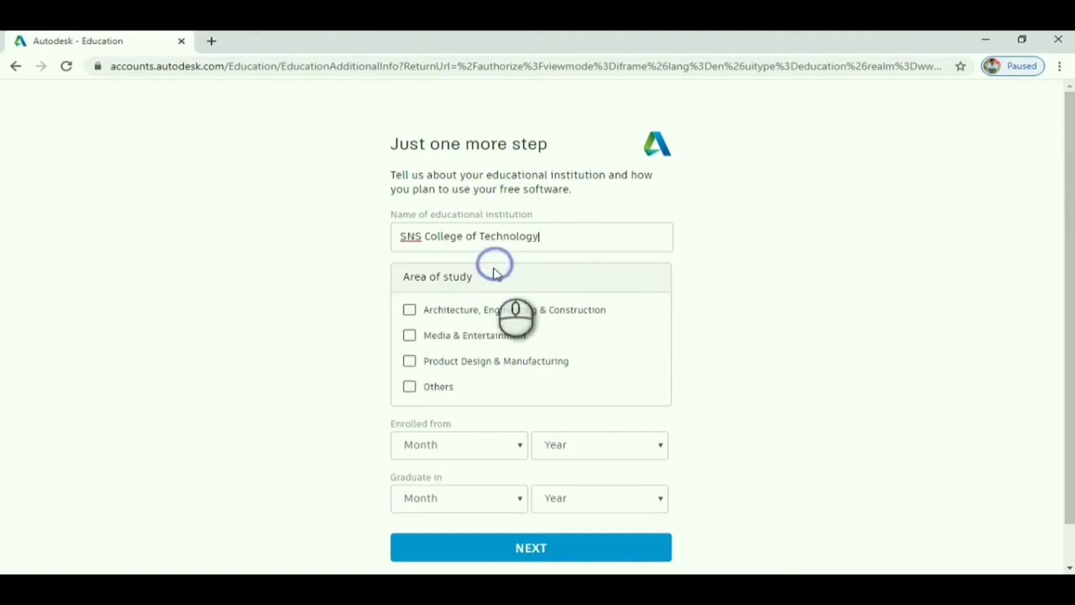
{"action": "left_click", "coordinate": [409, 386]}
Step: Set enrolment to June 2017 and graduation to June 2021, then submit
{"action": "scroll", "coordinate": [496, 370], "scroll_direction": "down", "scroll_amount": 1}
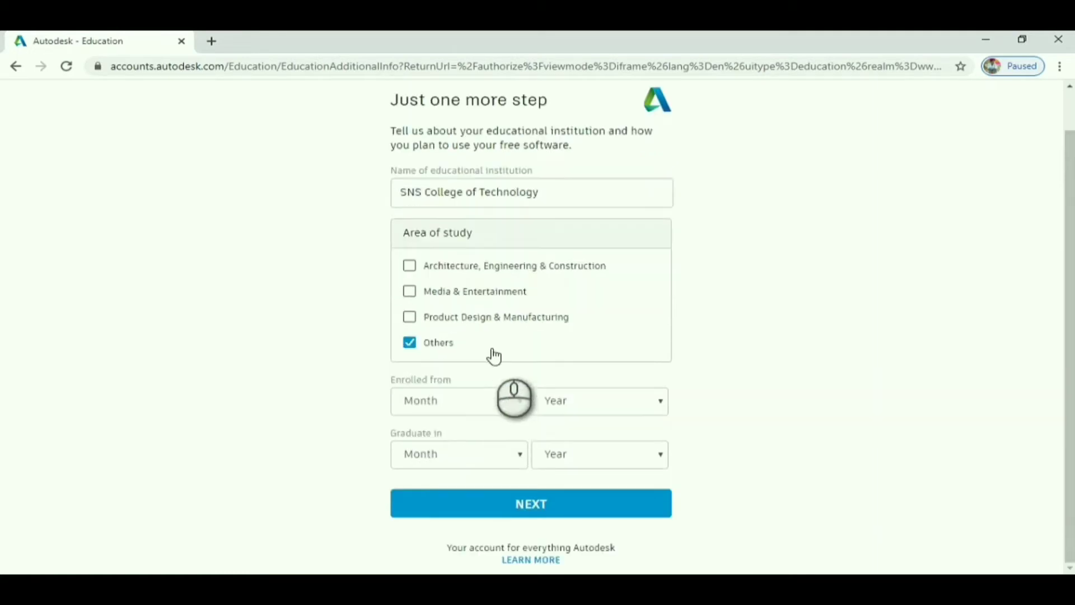
{"action": "left_click", "coordinate": [468, 401]}
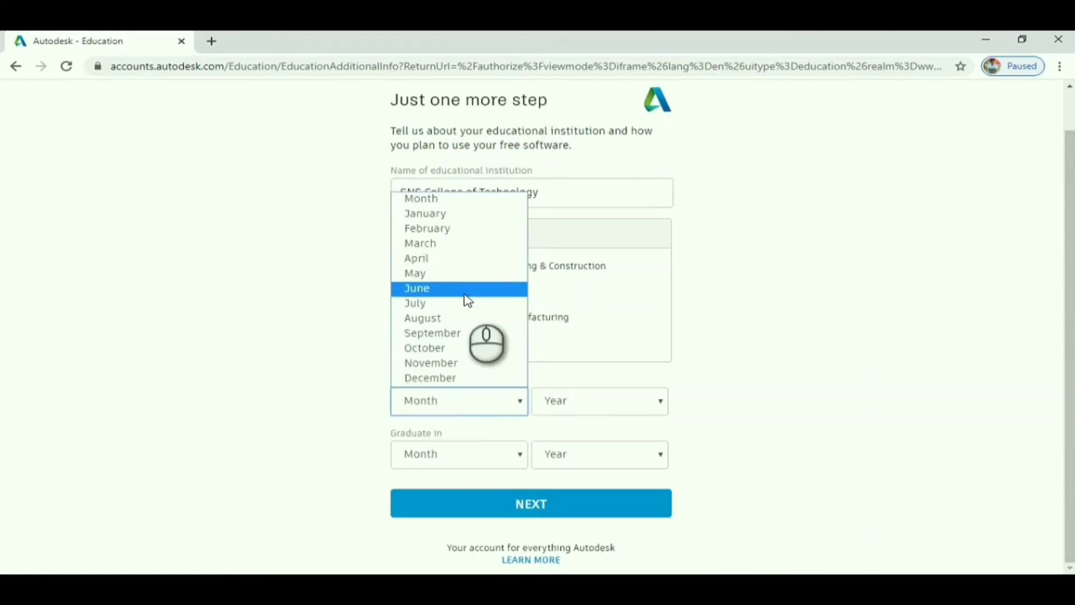
{"action": "left_click", "coordinate": [465, 289]}
{"action": "left_click", "coordinate": [572, 400]}
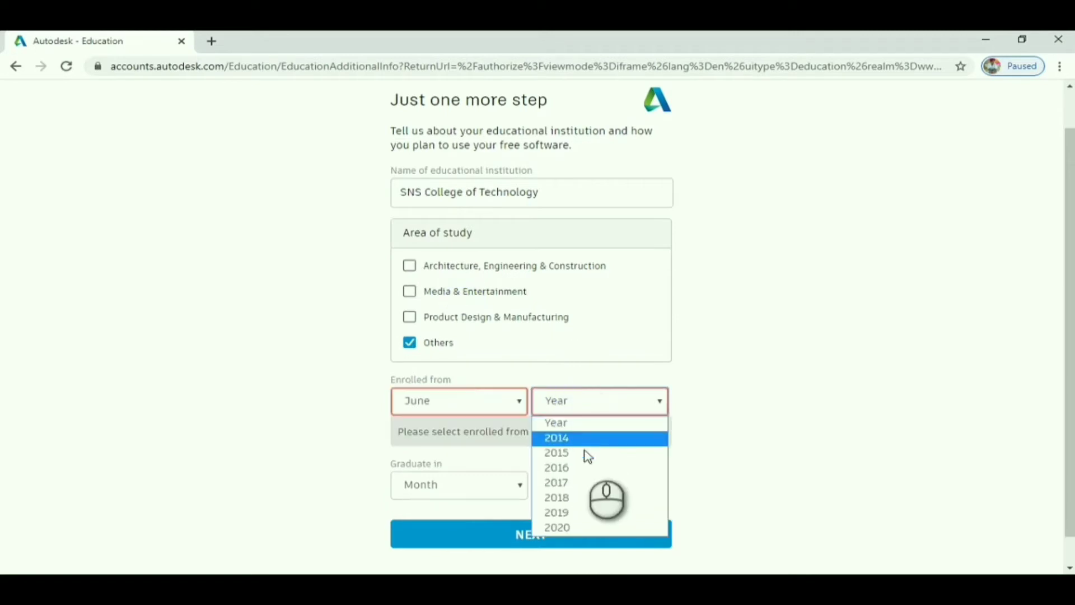
{"action": "left_click", "coordinate": [586, 483]}
{"action": "left_click", "coordinate": [503, 454]}
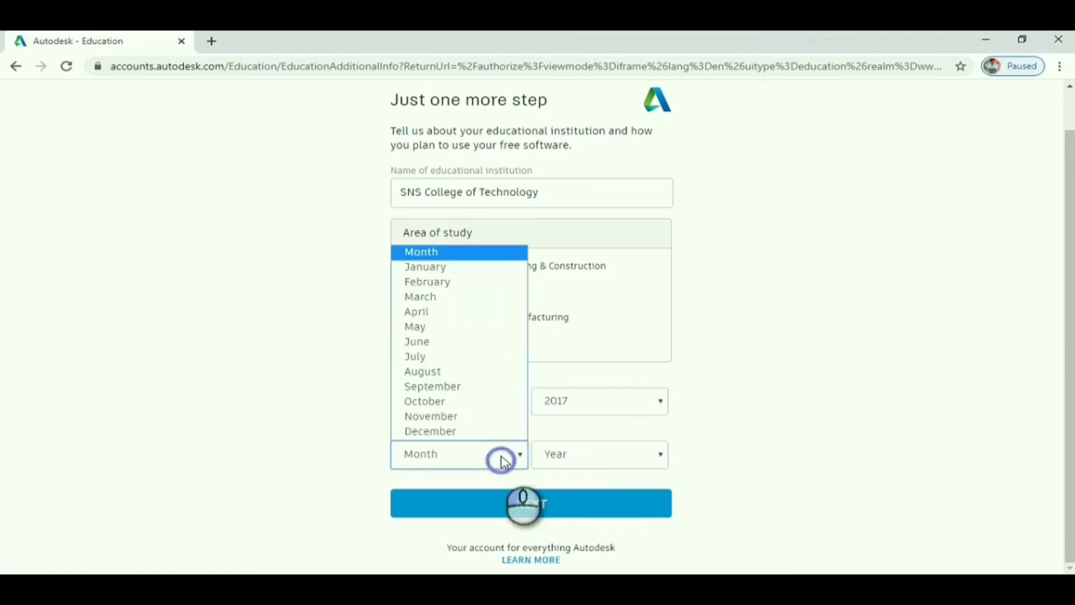
{"action": "left_click", "coordinate": [452, 342]}
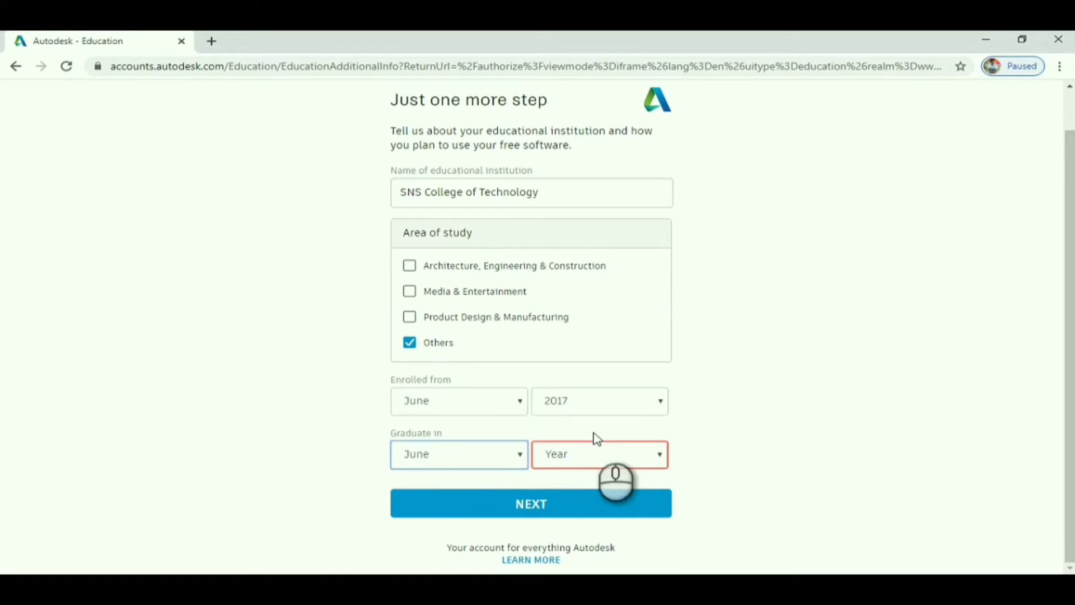
{"action": "left_click", "coordinate": [596, 451]}
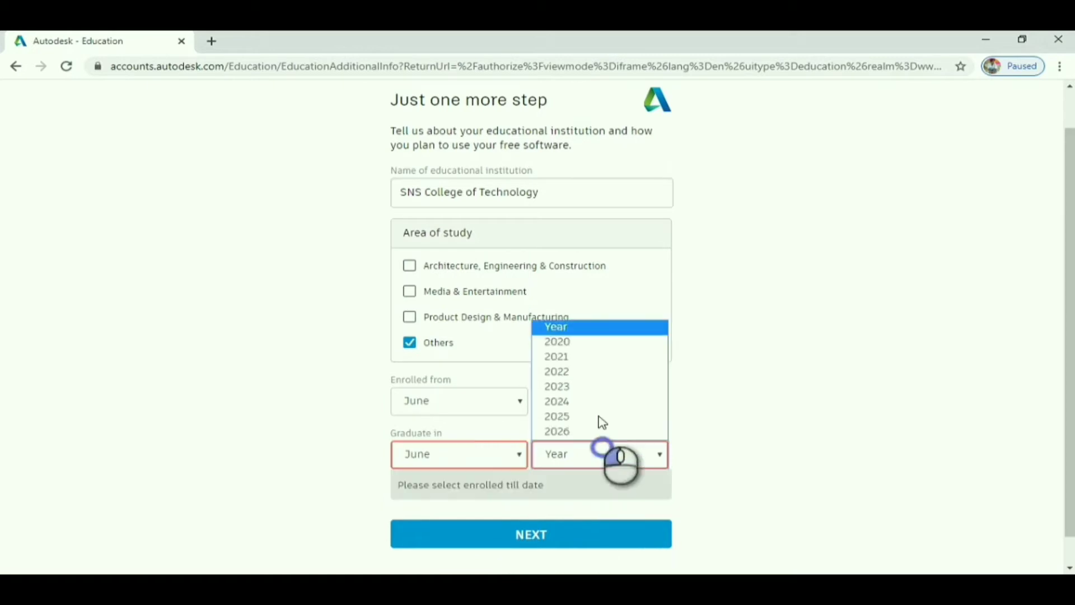
{"action": "left_click", "coordinate": [598, 372]}
{"action": "left_click", "coordinate": [598, 451]}
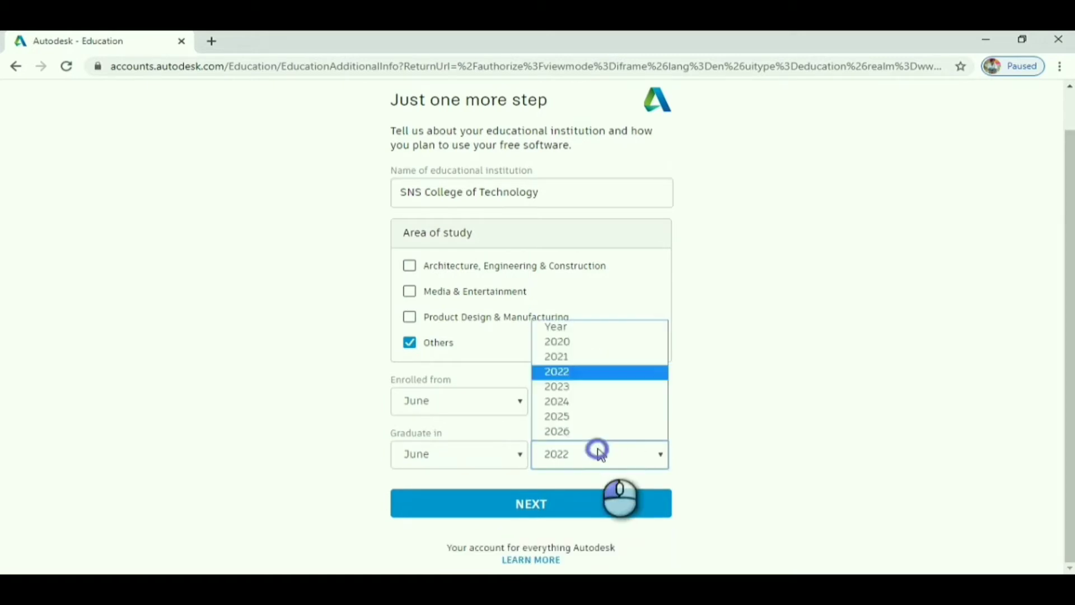
{"action": "left_click", "coordinate": [595, 359]}
{"action": "left_click", "coordinate": [564, 500]}
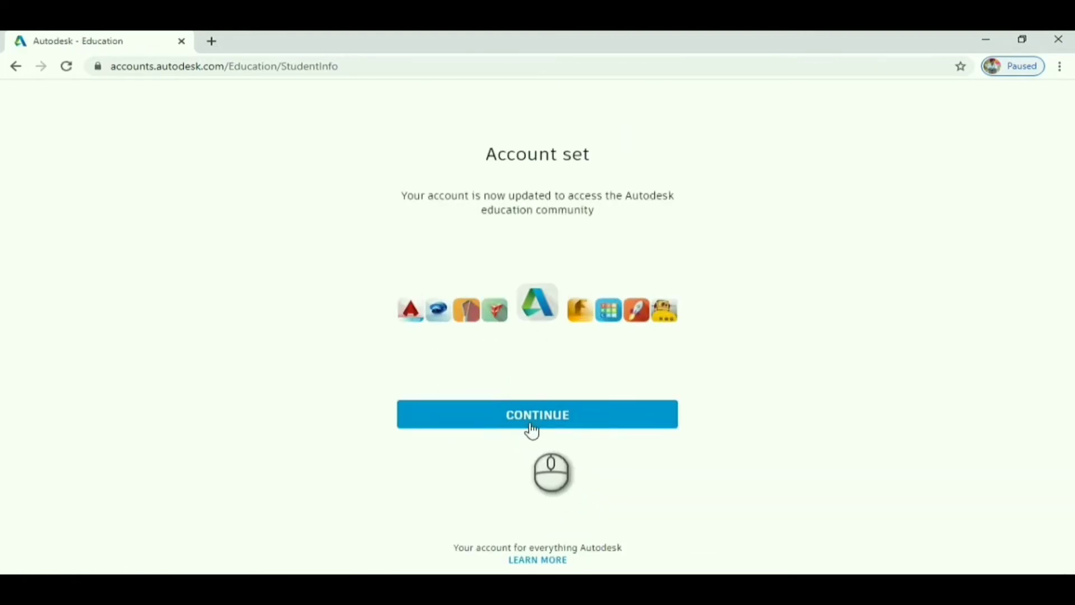
Step: Get Fusion 360 access under the education license and scroll to the Step 3 download section
{"action": "left_click", "coordinate": [532, 430]}
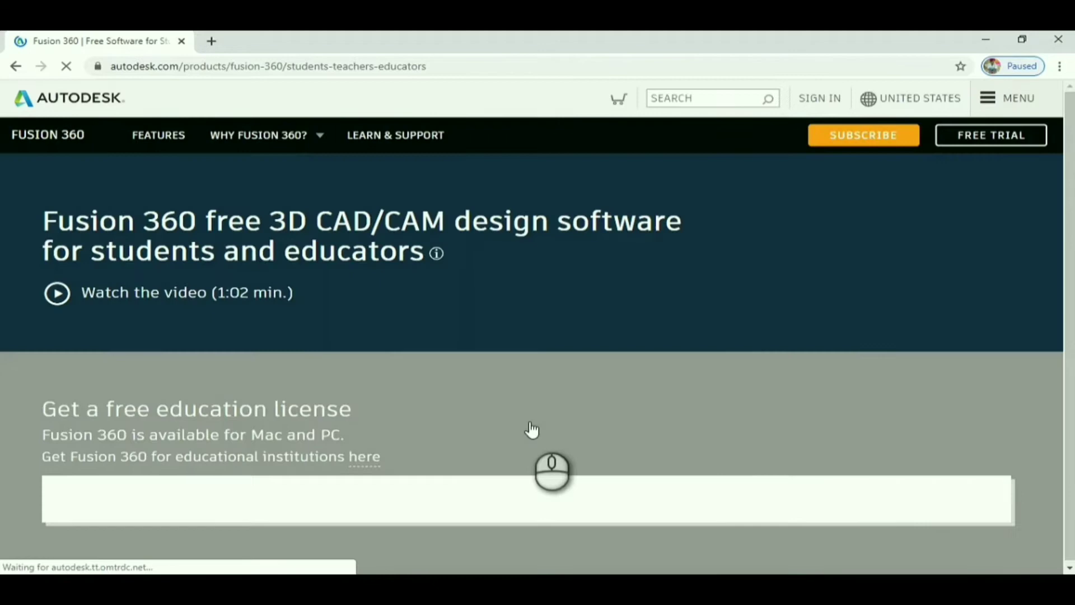
{"action": "scroll", "coordinate": [633, 362], "scroll_direction": "down", "scroll_amount": 7}
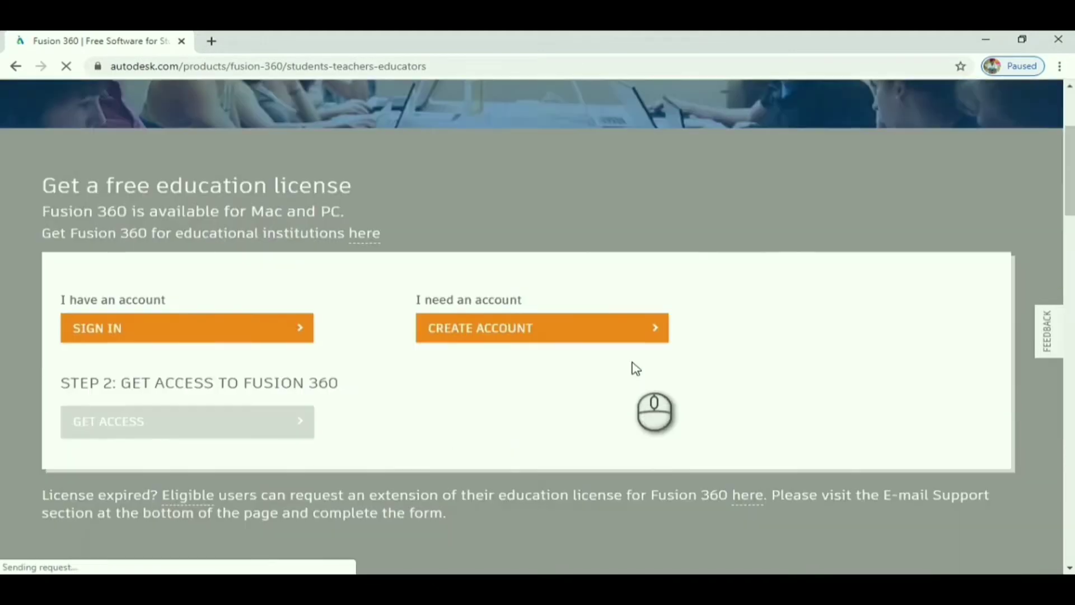
{"action": "scroll", "coordinate": [635, 368], "scroll_direction": "down", "scroll_amount": 4}
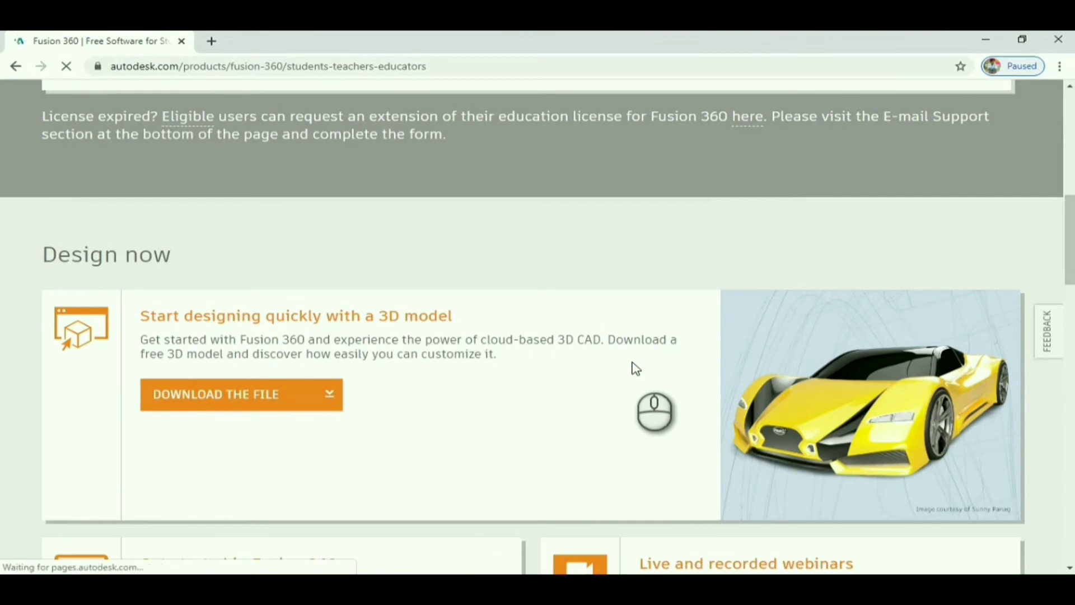
{"action": "scroll", "coordinate": [637, 369], "scroll_direction": "up", "scroll_amount": 11}
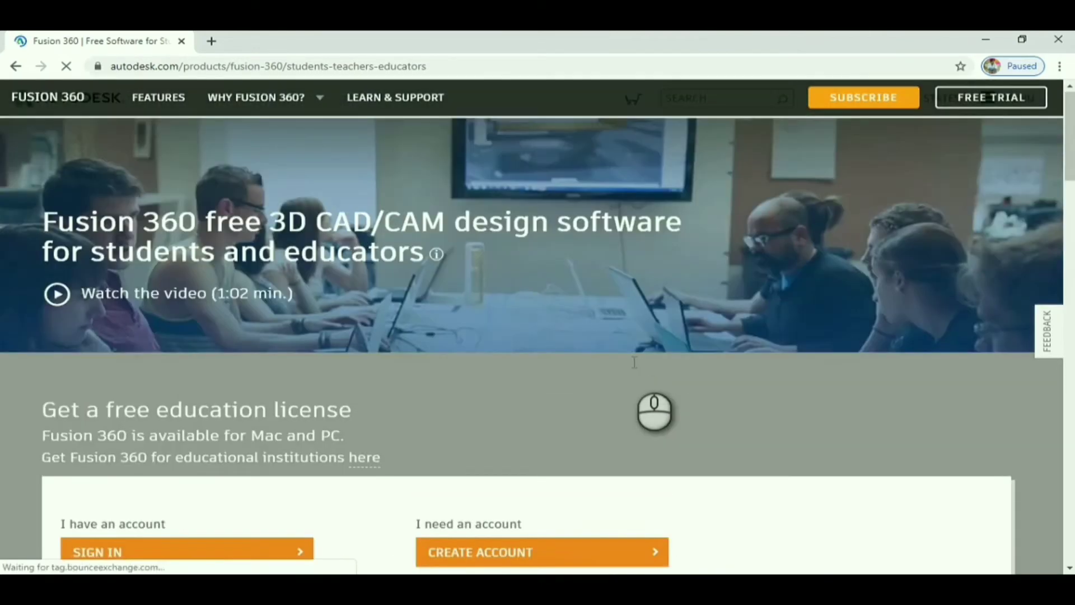
{"action": "scroll", "coordinate": [635, 362], "scroll_direction": "down", "scroll_amount": 1}
{"action": "scroll", "coordinate": [635, 362], "scroll_direction": "up", "scroll_amount": 1}
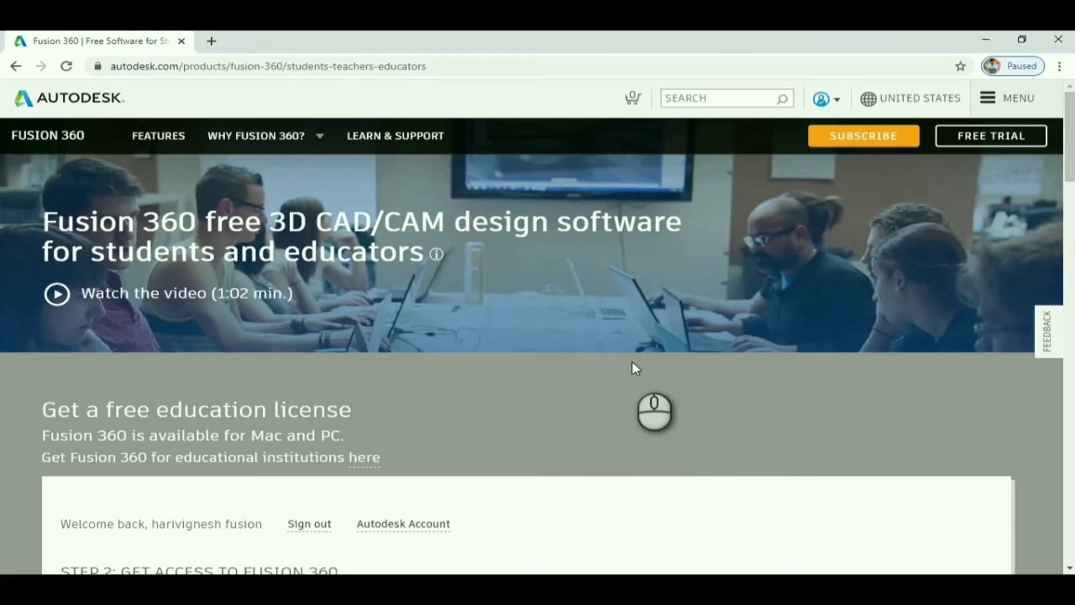
{"action": "scroll", "coordinate": [517, 307], "scroll_direction": "down", "scroll_amount": 3}
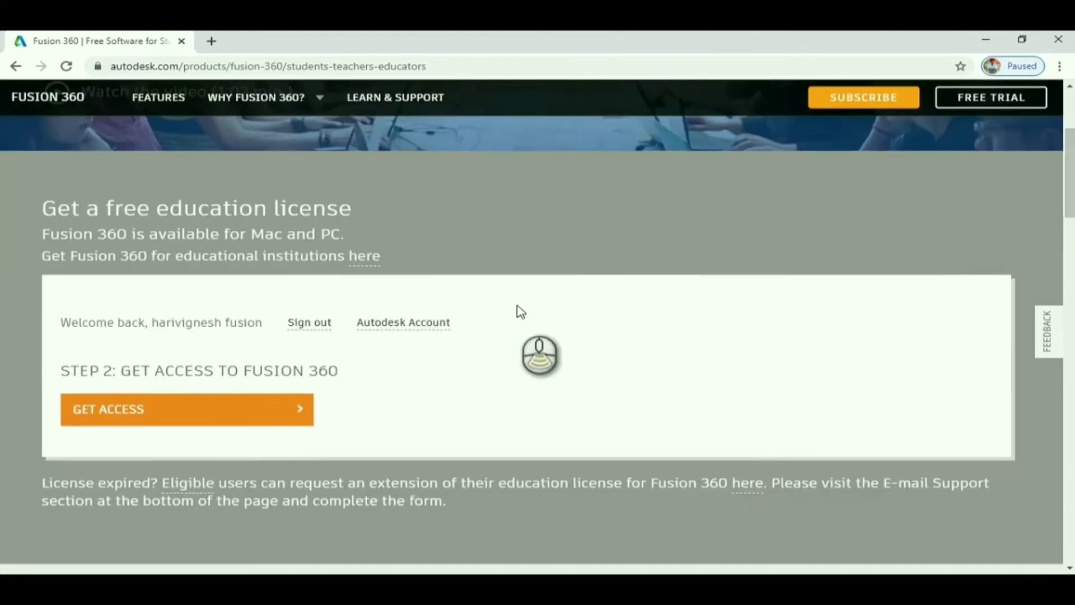
{"action": "scroll", "coordinate": [518, 309], "scroll_direction": "down", "scroll_amount": 3}
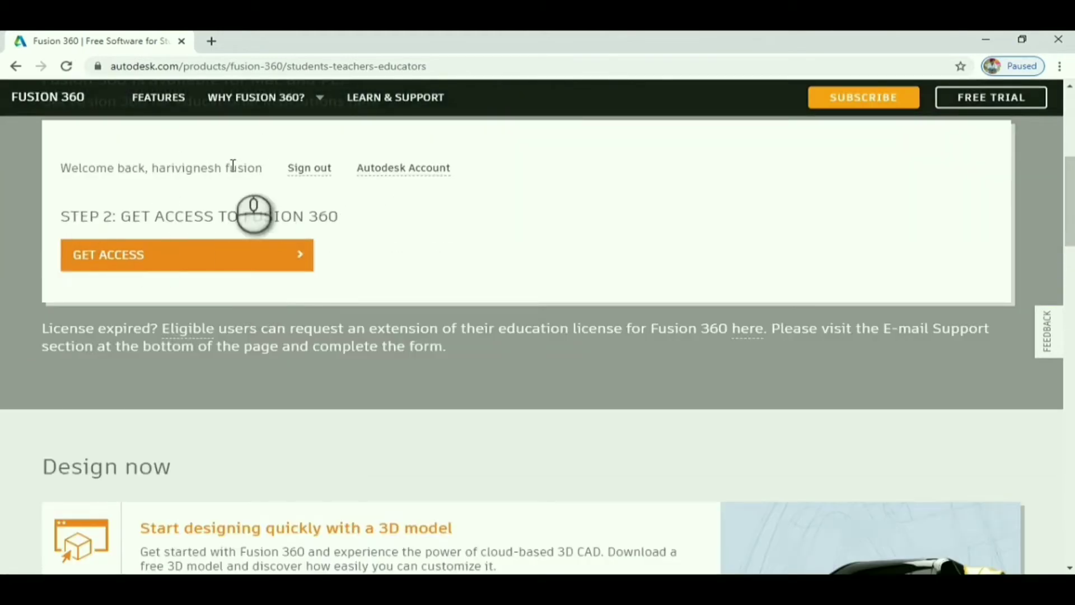
{"action": "scroll", "coordinate": [404, 186], "scroll_direction": "up", "scroll_amount": 3}
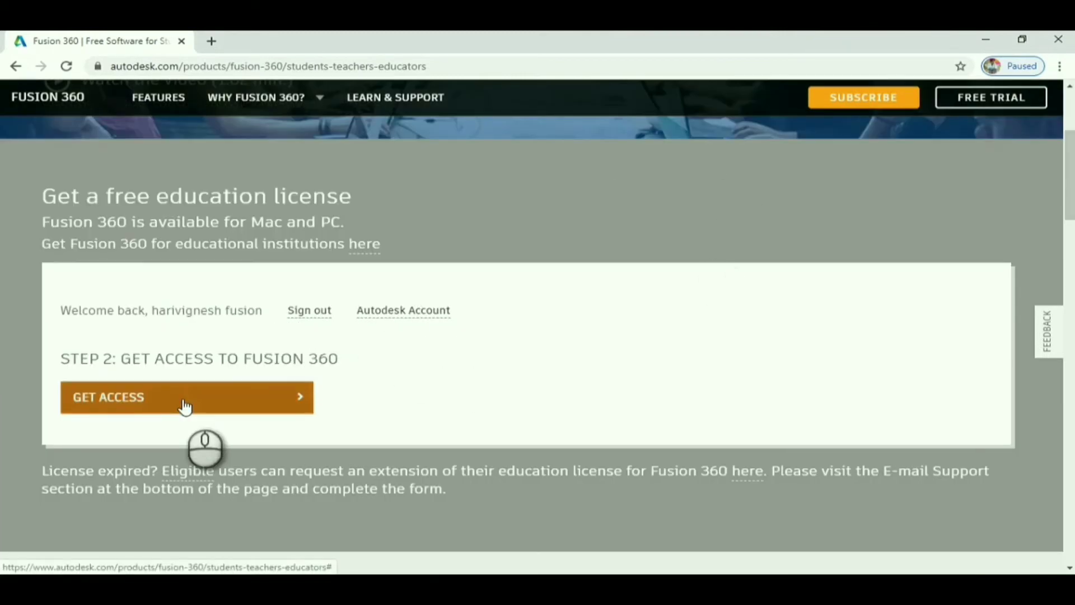
{"action": "left_click", "coordinate": [138, 396]}
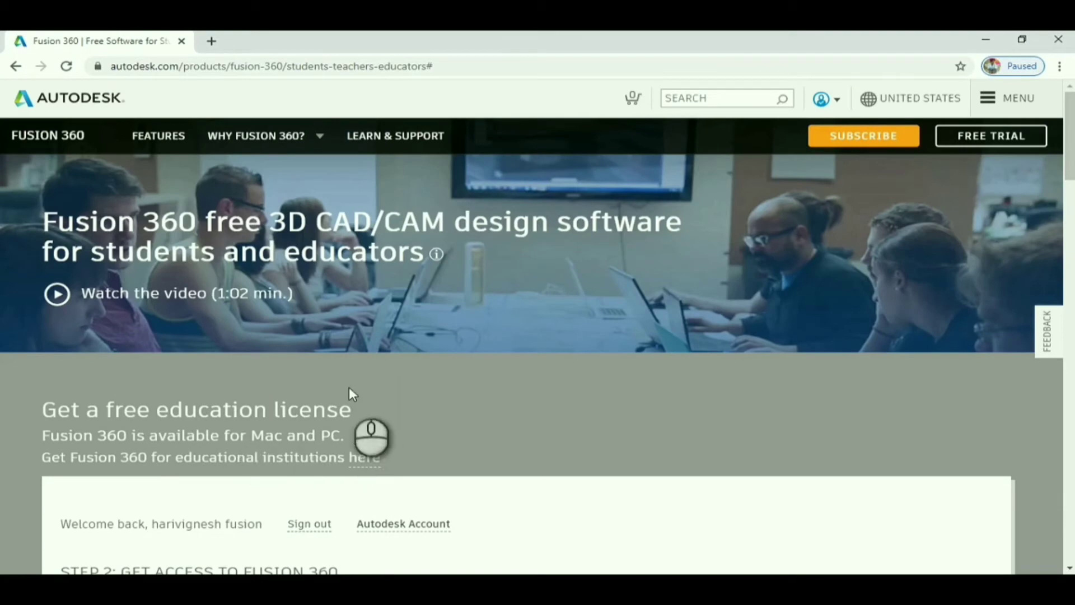
{"action": "scroll", "coordinate": [491, 332], "scroll_direction": "down", "scroll_amount": 3}
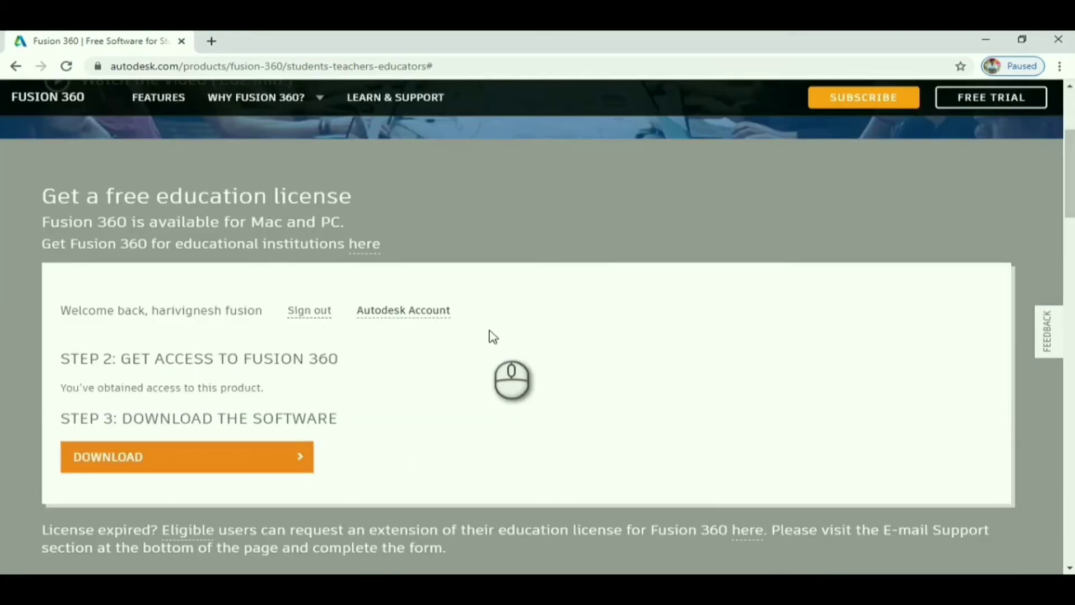
{"action": "scroll", "coordinate": [491, 332], "scroll_direction": "down", "scroll_amount": 1}
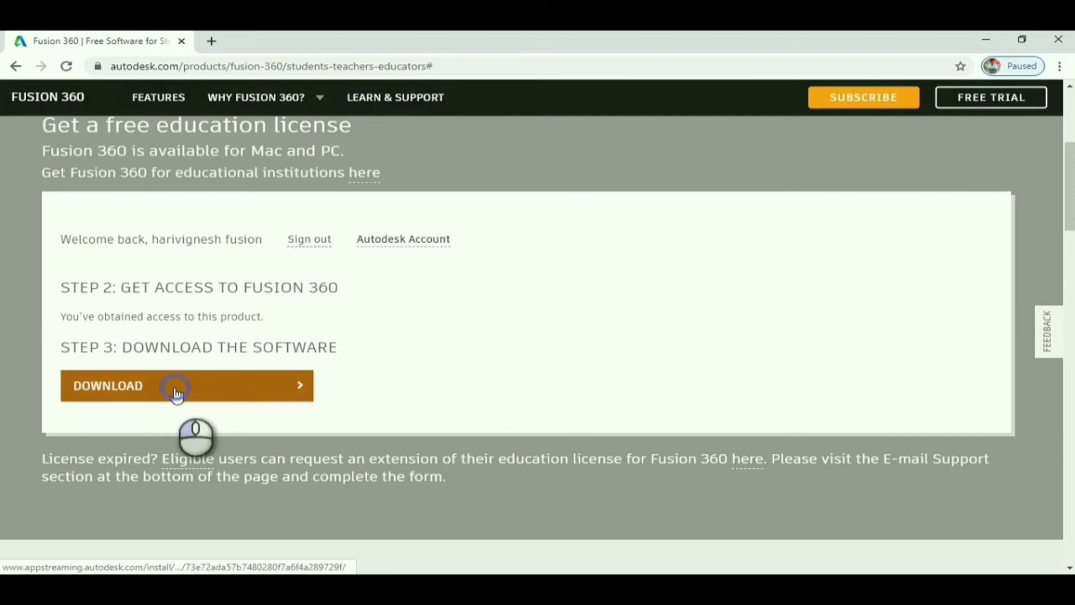
Step: Start the Fusion 360 download and accept the site's cookie notice
{"action": "left_click", "coordinate": [176, 390]}
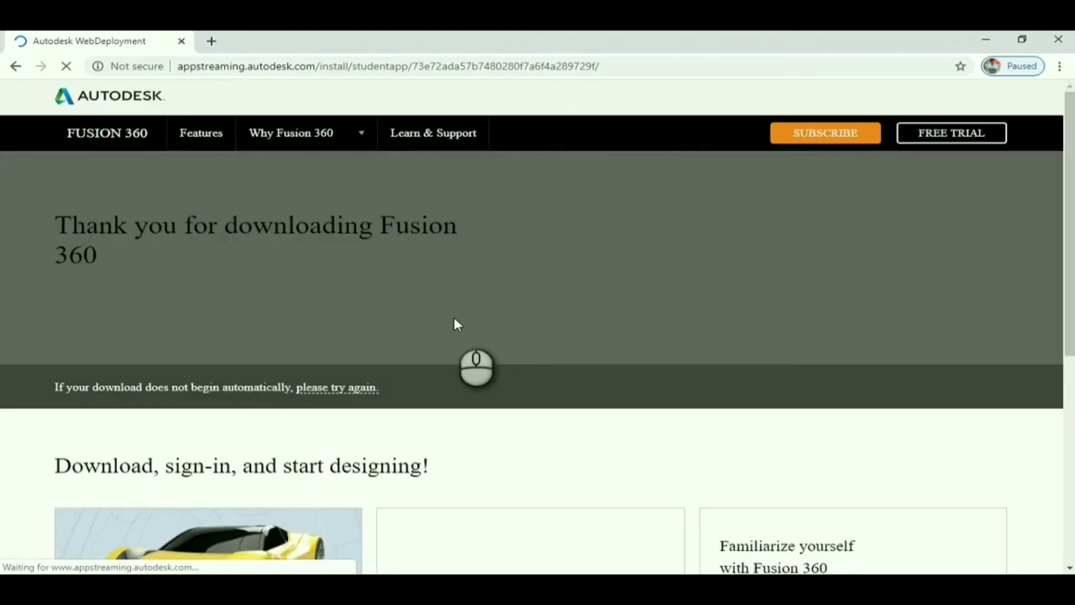
{"action": "scroll", "coordinate": [458, 326], "scroll_direction": "down", "scroll_amount": 2}
{"action": "scroll", "coordinate": [458, 326], "scroll_direction": "down", "scroll_amount": 2}
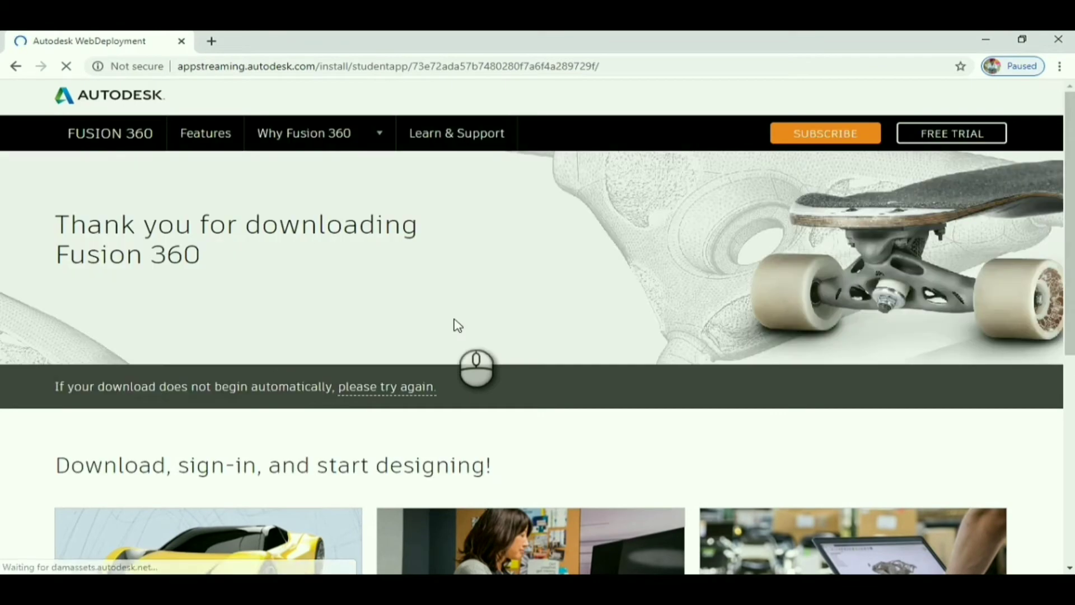
{"action": "scroll", "coordinate": [458, 326], "scroll_direction": "down", "scroll_amount": 2}
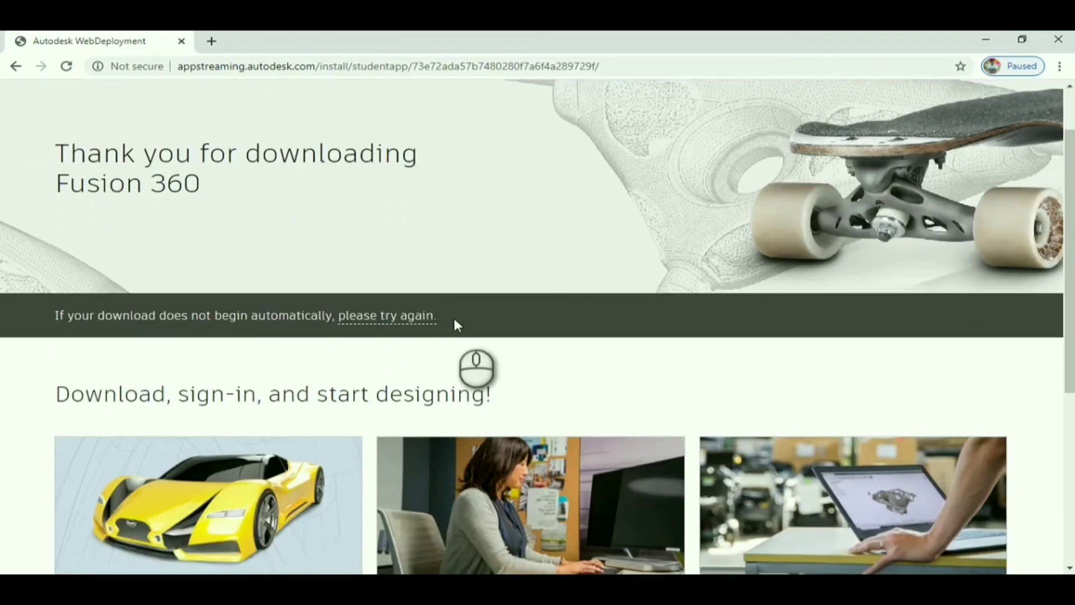
{"action": "scroll", "coordinate": [458, 326], "scroll_direction": "up", "scroll_amount": 2}
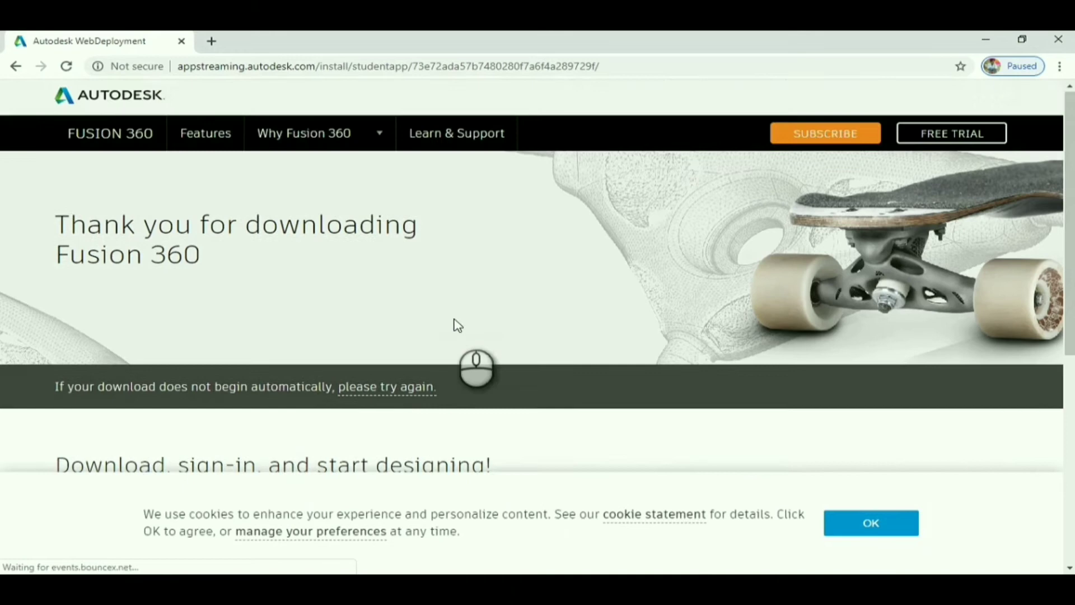
{"action": "left_click", "coordinate": [857, 520]}
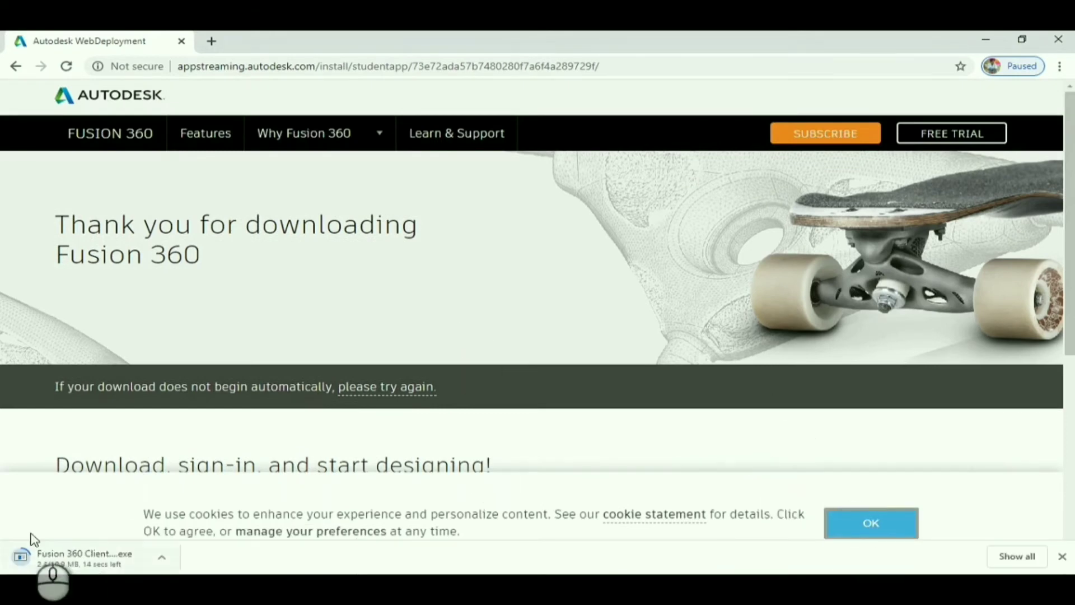
Step: Check the download's options menu, then bring up Chrome's Downloads page with Ctrl+J
{"action": "left_click", "coordinate": [161, 558]}
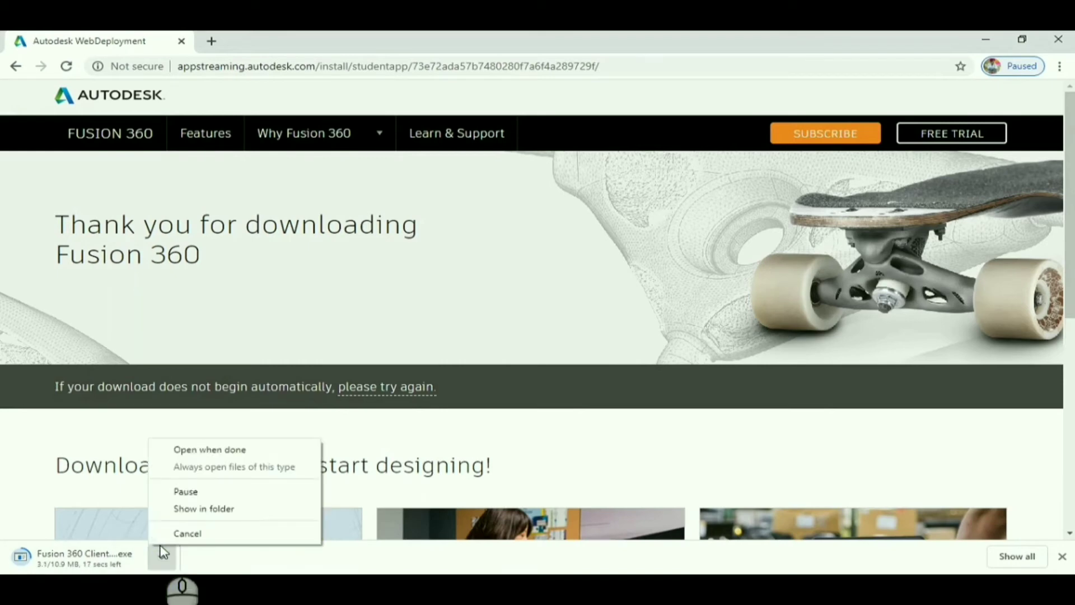
{"action": "left_click", "coordinate": [99, 489]}
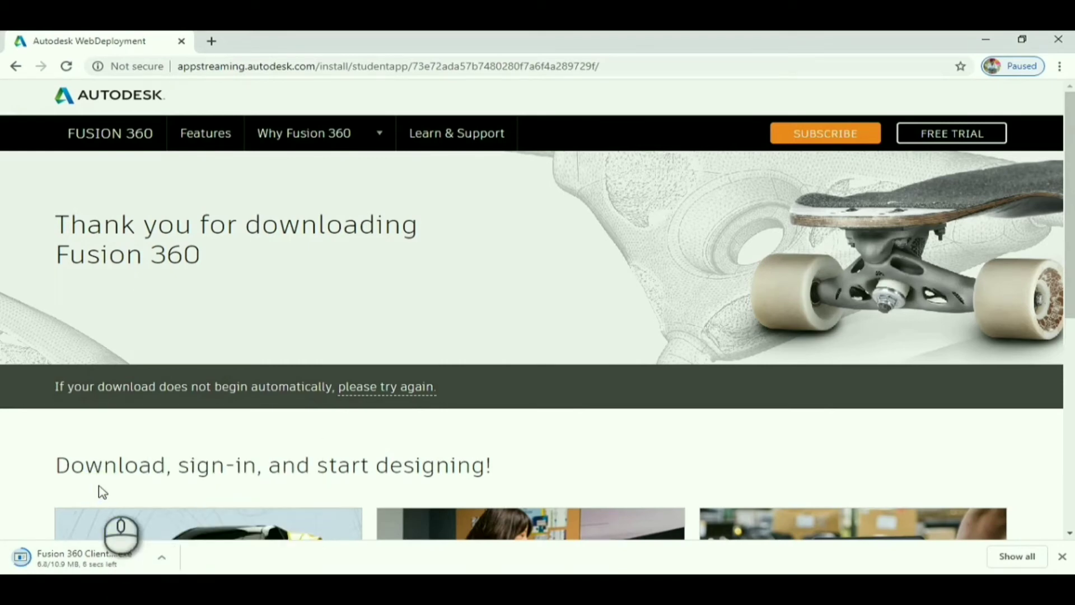
{"action": "key", "text": "ctrl+j"}
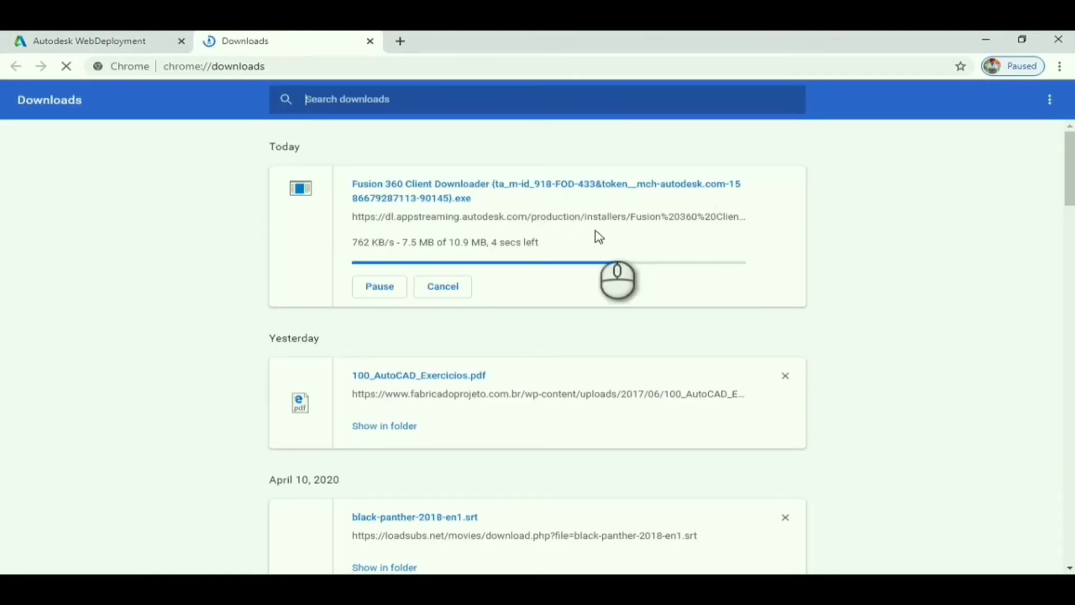
Step: Remove 100_AutoCAD_Exercicios.pdf from the downloads list and show the Fusion 360 downloader in its folder
{"action": "left_click", "coordinate": [111, 41]}
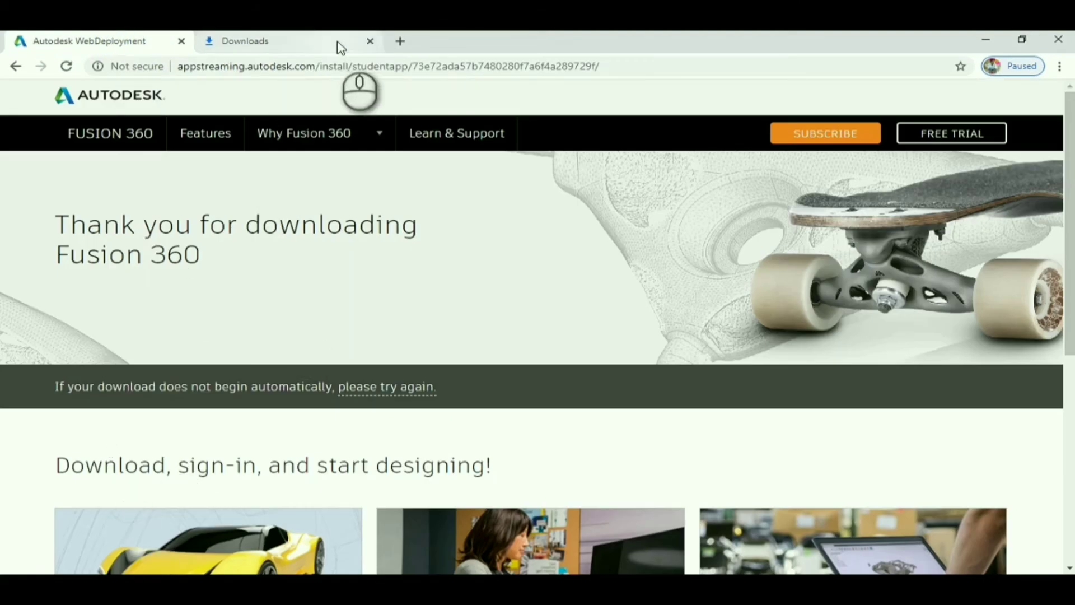
{"action": "left_click", "coordinate": [370, 41]}
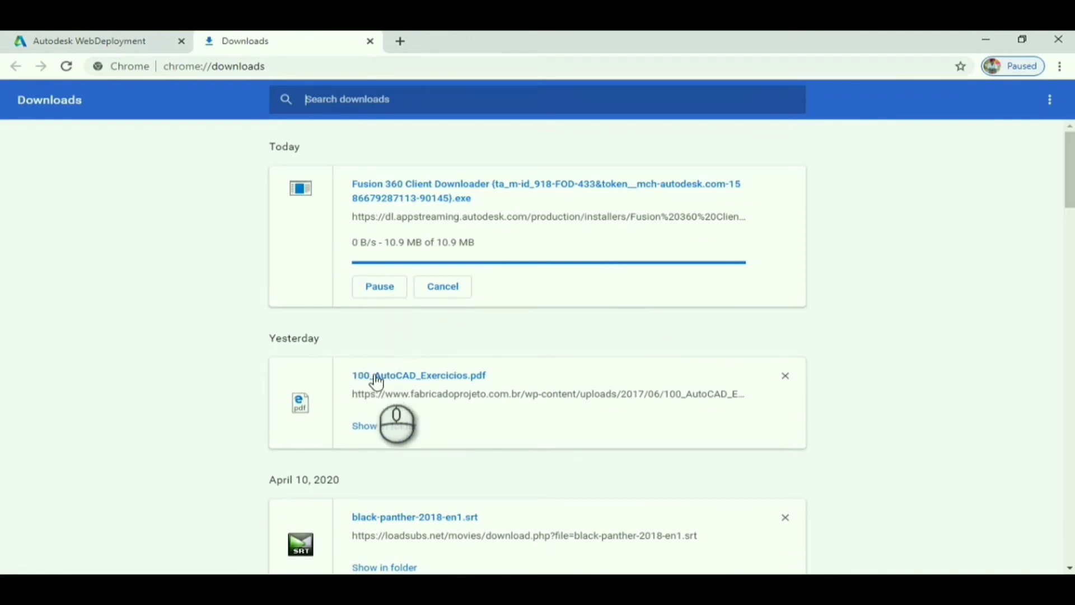
{"action": "left_click", "coordinate": [783, 374]}
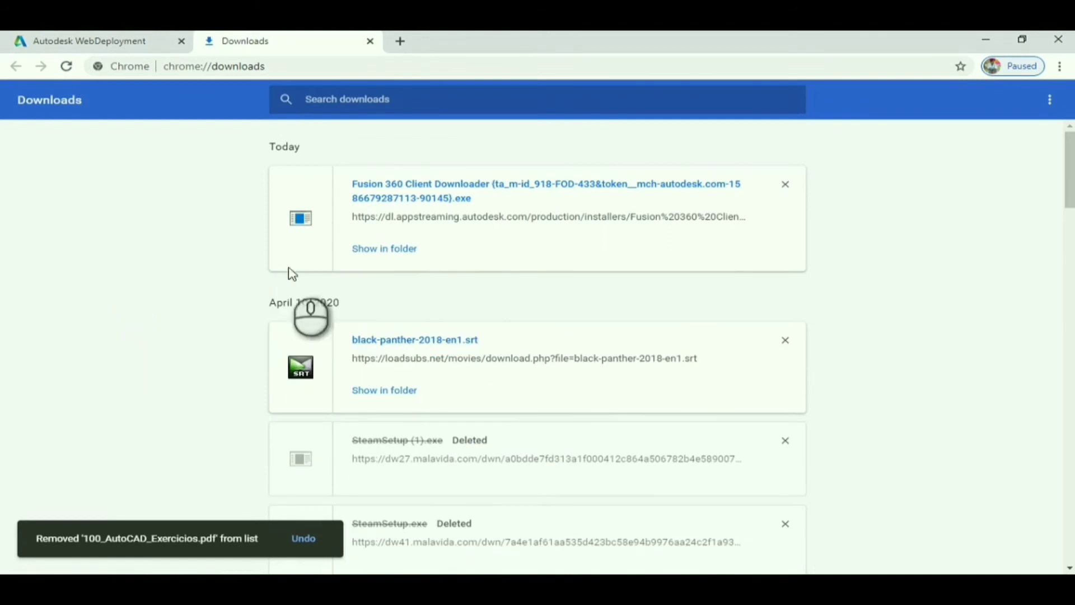
{"action": "left_click", "coordinate": [381, 249]}
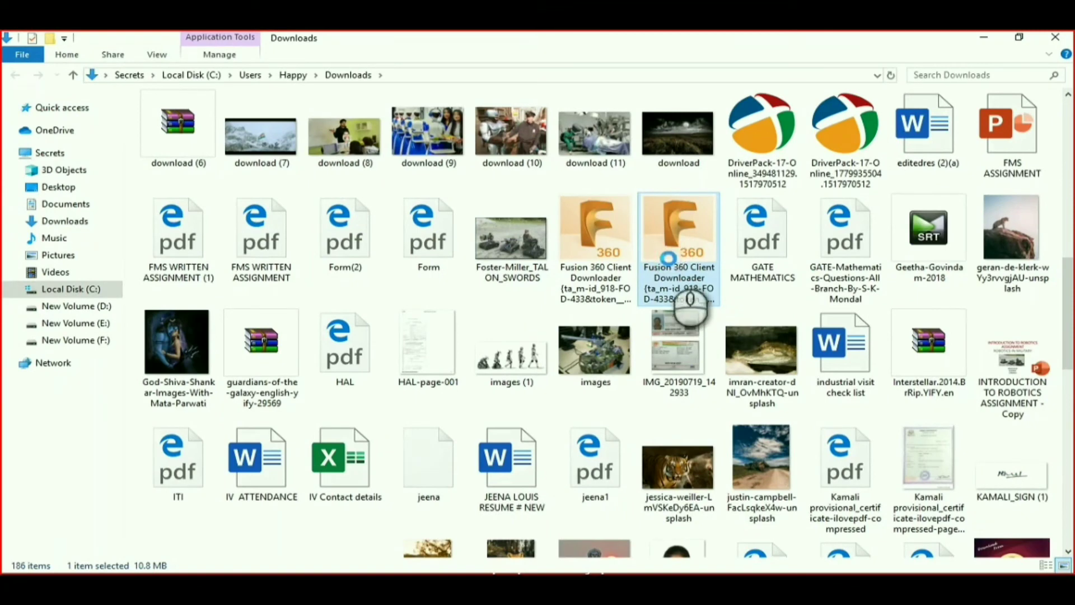
Step: Run the Fusion 360 Client Downloader as administrator, then minimize File Explorer and Chrome
{"action": "right_click", "coordinate": [668, 259]}
{"action": "left_click", "coordinate": [683, 197]}
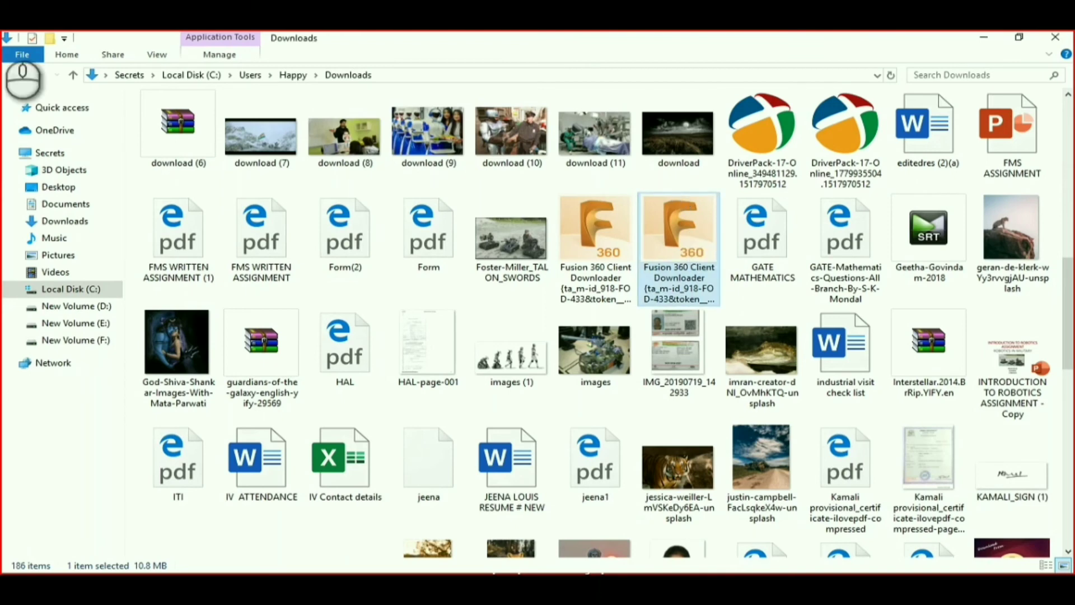
{"action": "left_click", "coordinate": [980, 42]}
{"action": "left_click", "coordinate": [984, 41]}
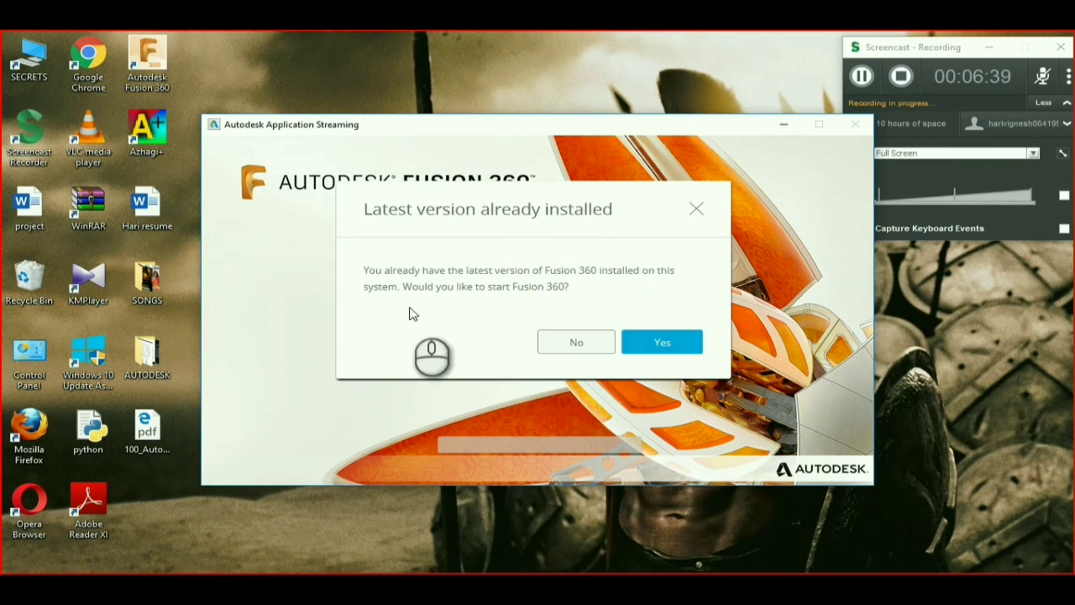
Step: Launch the already installed Fusion 360 and close the Data Panel to show the Untitled design
{"action": "left_click", "coordinate": [575, 351]}
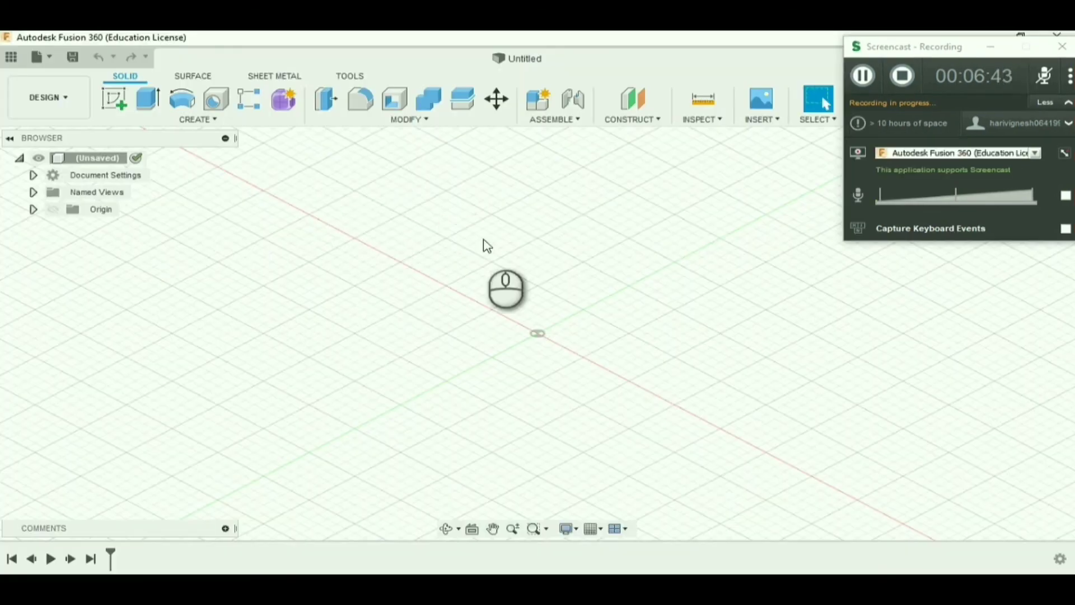
{"action": "left_click", "coordinate": [990, 48]}
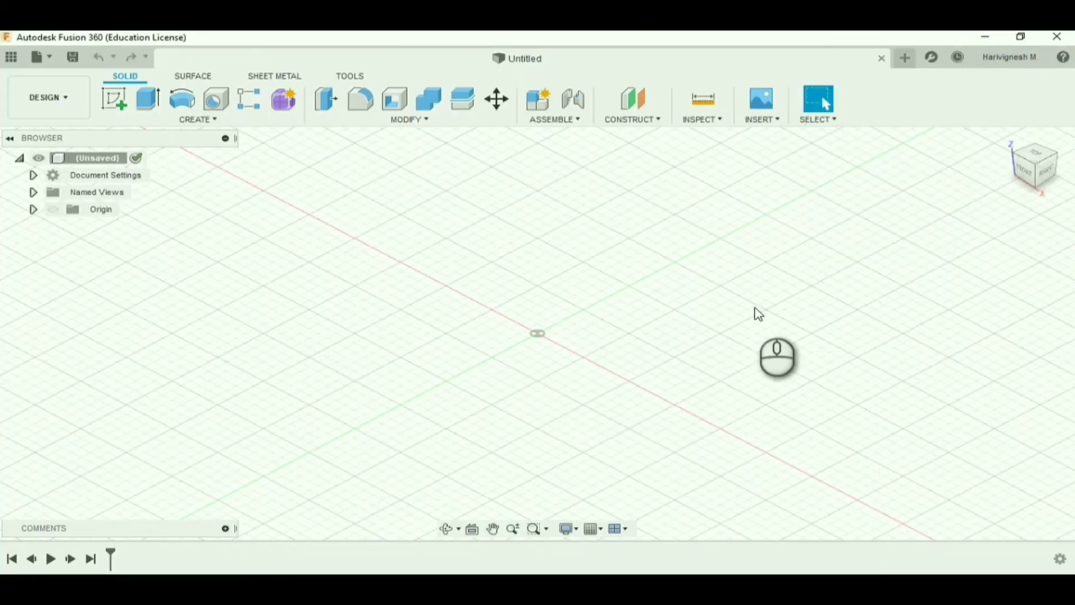
{"action": "left_click", "coordinate": [12, 58]}
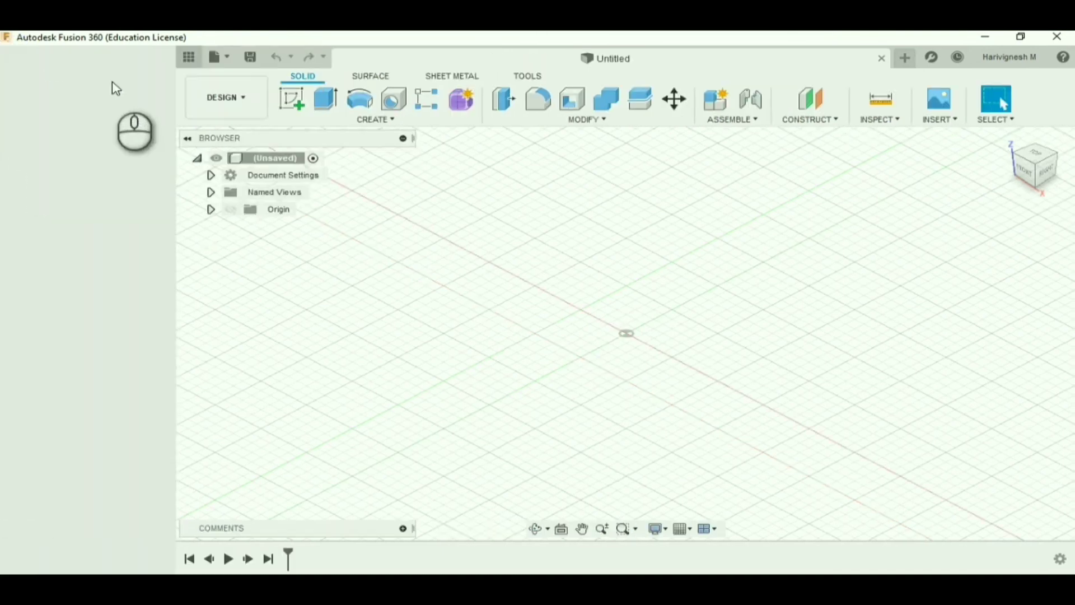
{"action": "left_click", "coordinate": [324, 62]}
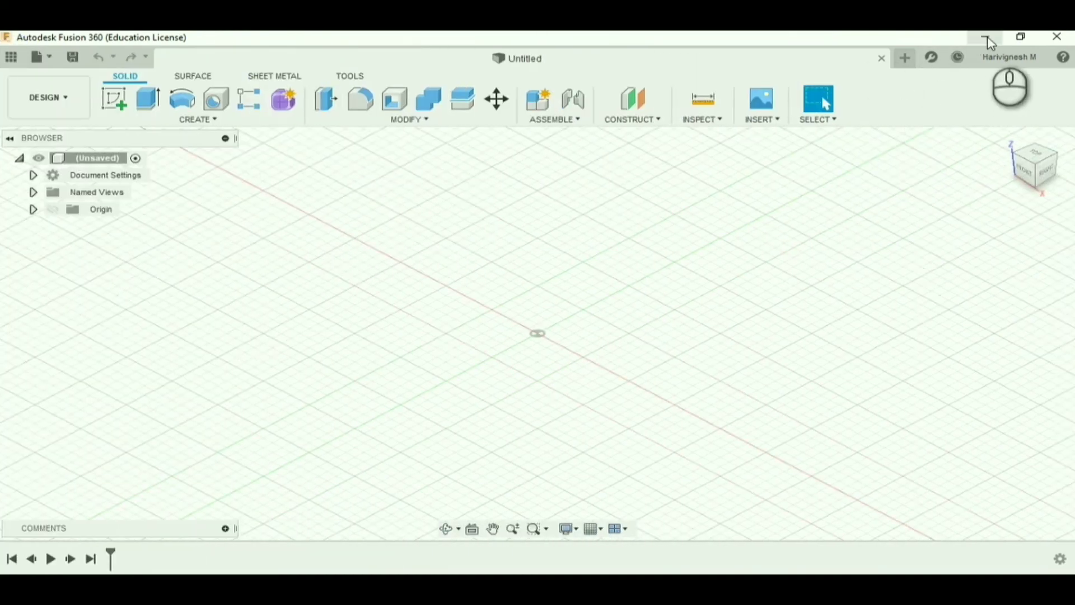